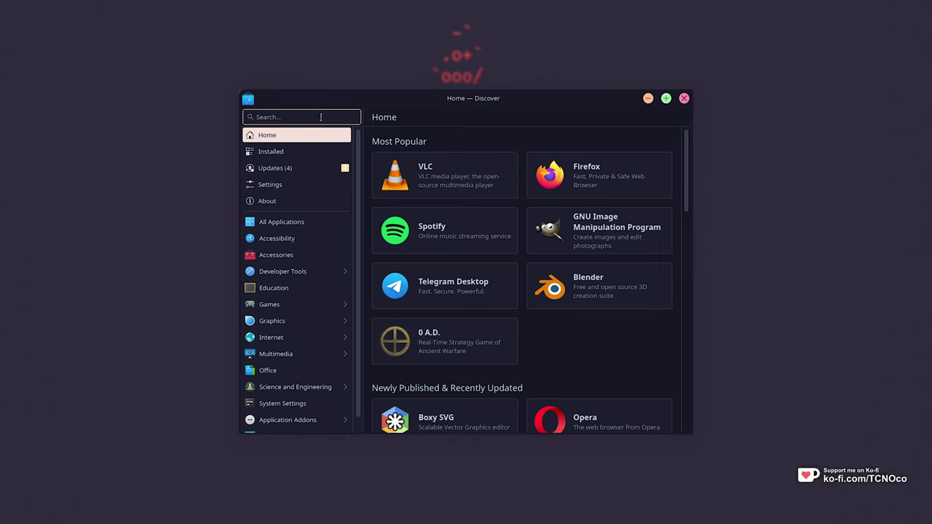
# Step: Search the Discover software store for "steam", open the Steam entry and launch it
pyautogui.write('steam')
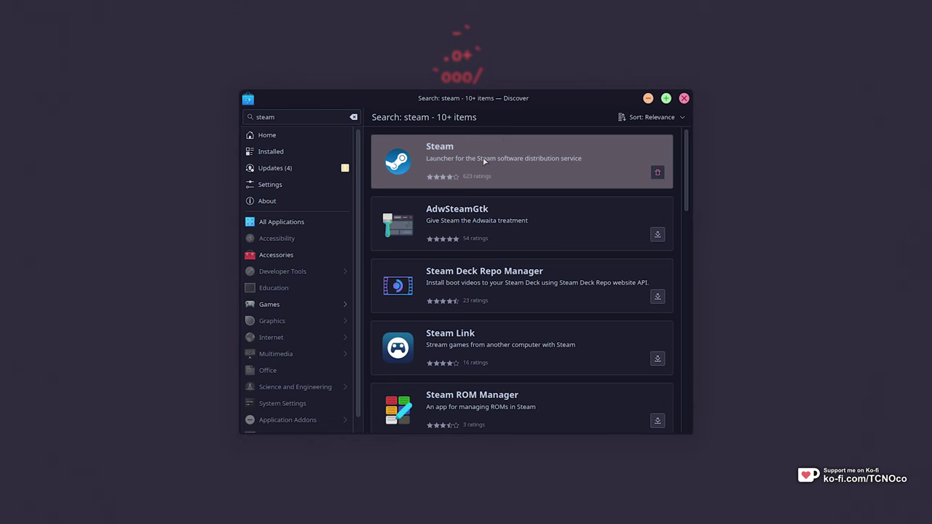
pyautogui.click(485, 161)
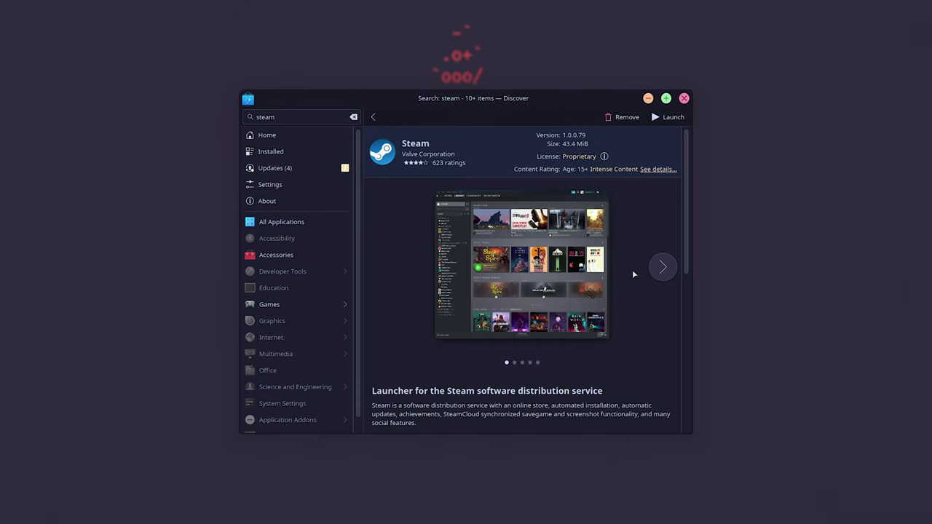
pyautogui.click(668, 116)
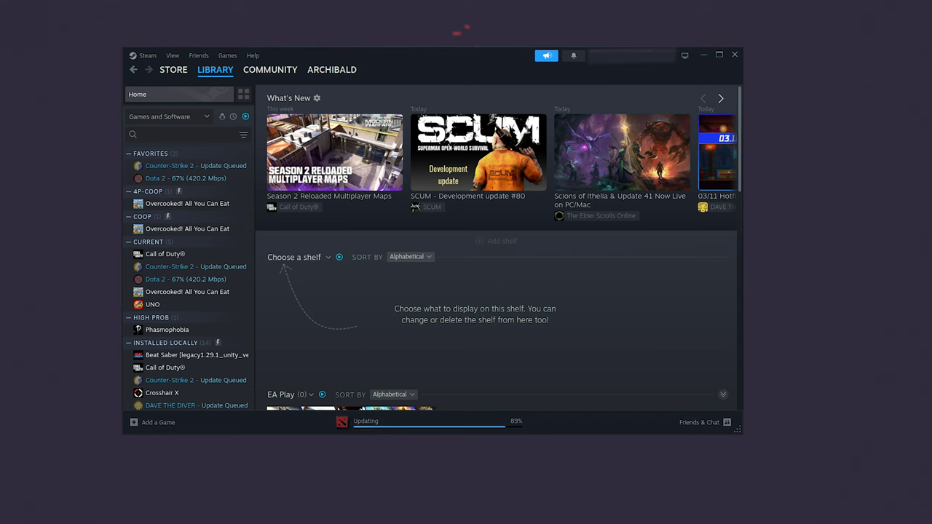
# Step: View Dota 2 and Counter-Strike 2 in the library, select Overcooked! All You Can Eat and start it
pyautogui.click(212, 179)
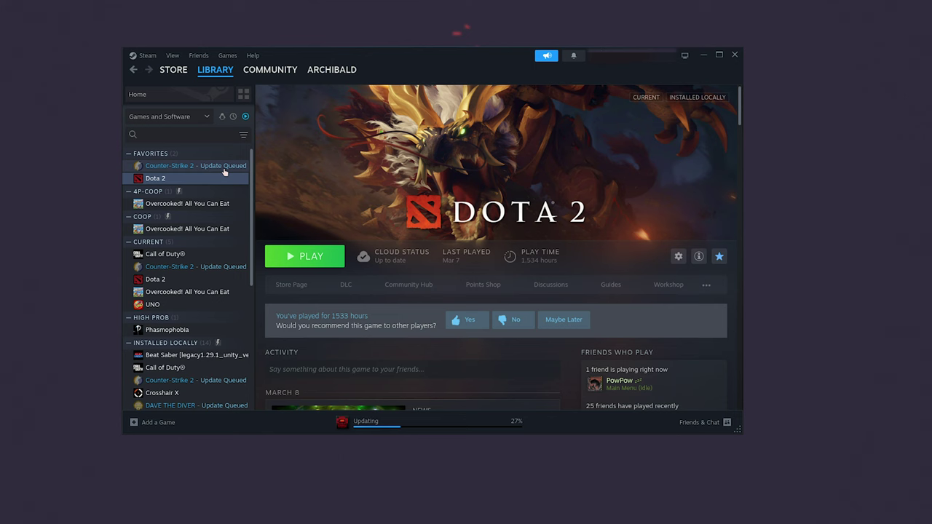
pyautogui.click(224, 168)
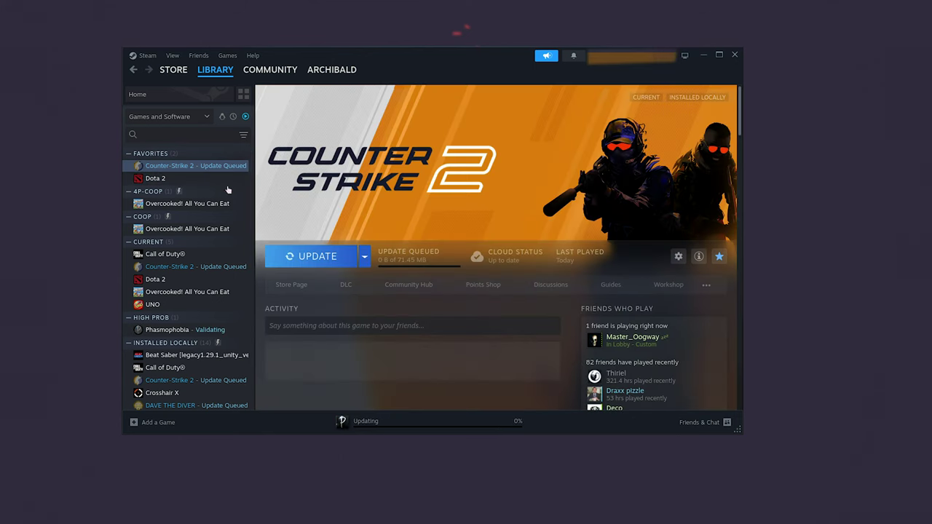
pyautogui.click(225, 255)
pyautogui.click(218, 228)
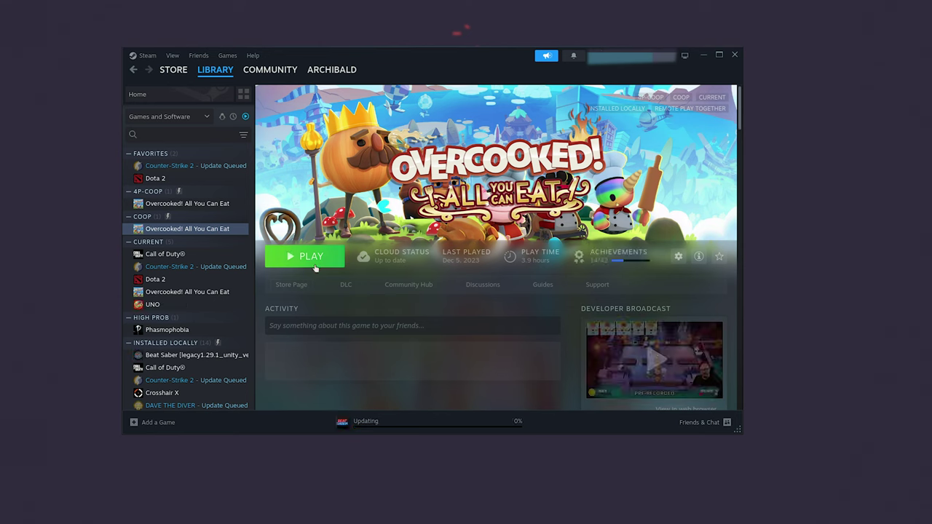
pyautogui.click(330, 257)
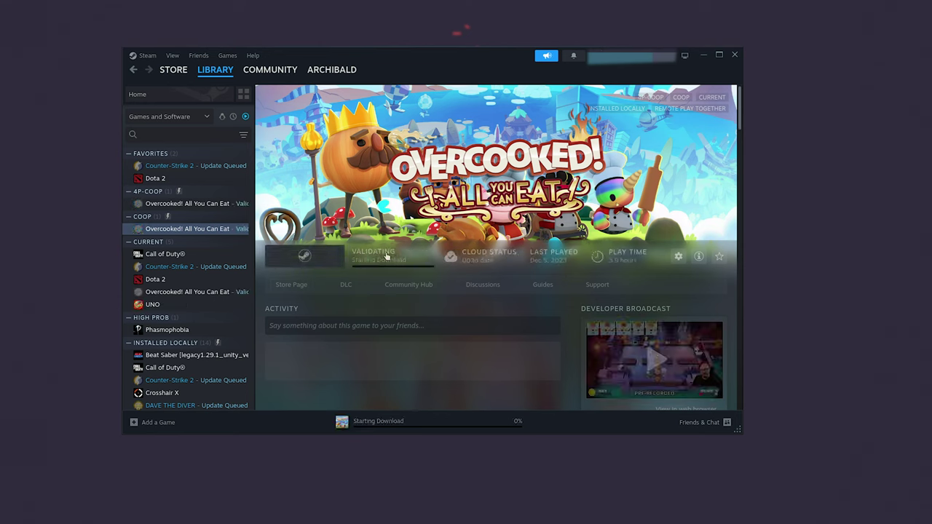
# Step: Open the Compatibility page of the Steam settings to show the Steam Play options
pyautogui.click(145, 56)
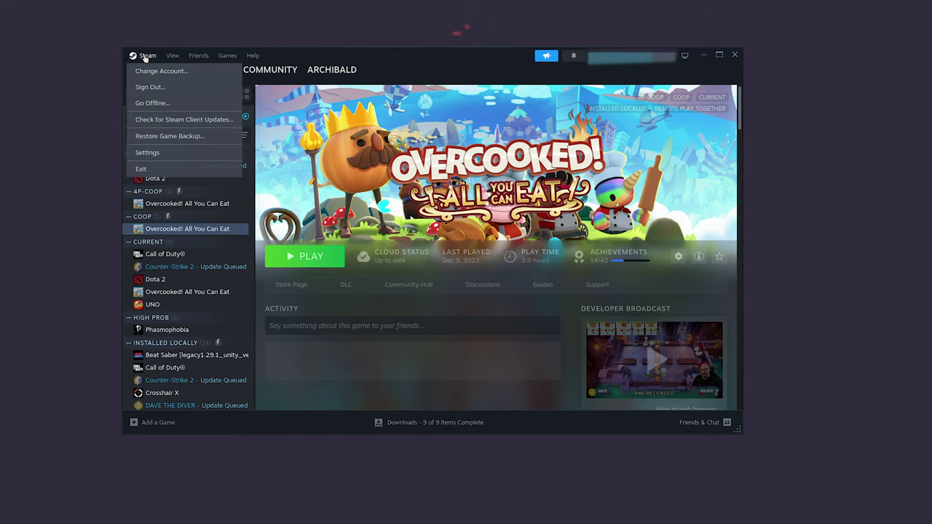
pyautogui.click(169, 152)
pyautogui.click(277, 329)
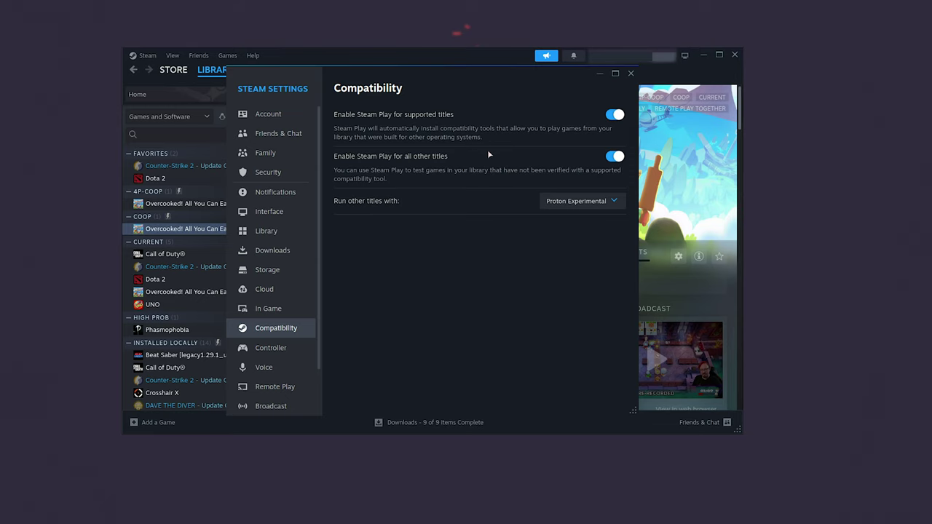
pyautogui.click(685, 151)
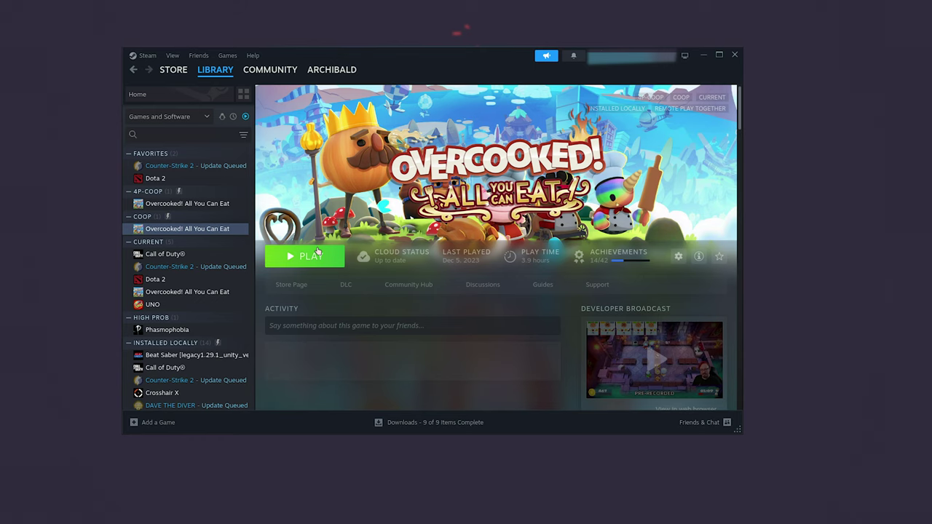
pyautogui.hotkey('alt', 'Tab')
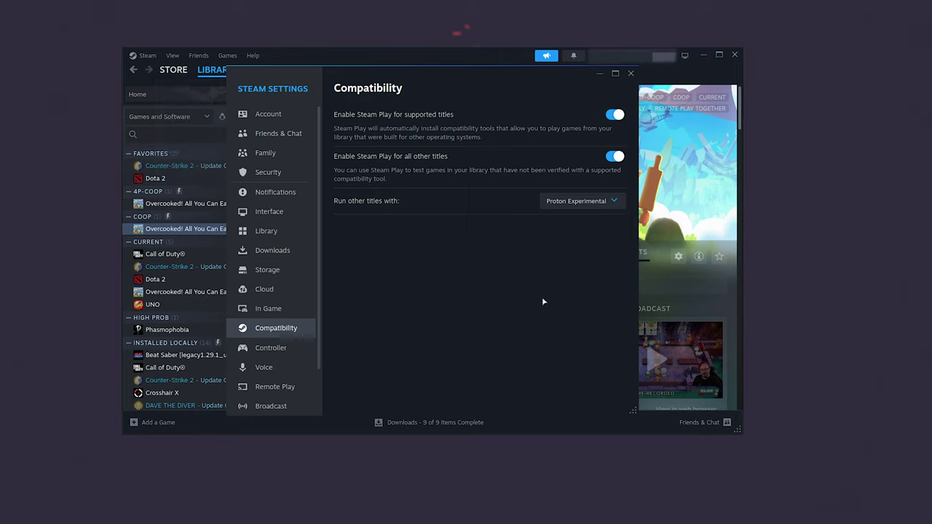
# Step: Review the Proton versions offered for running other titles and close the settings without changing the selection
pyautogui.click(581, 204)
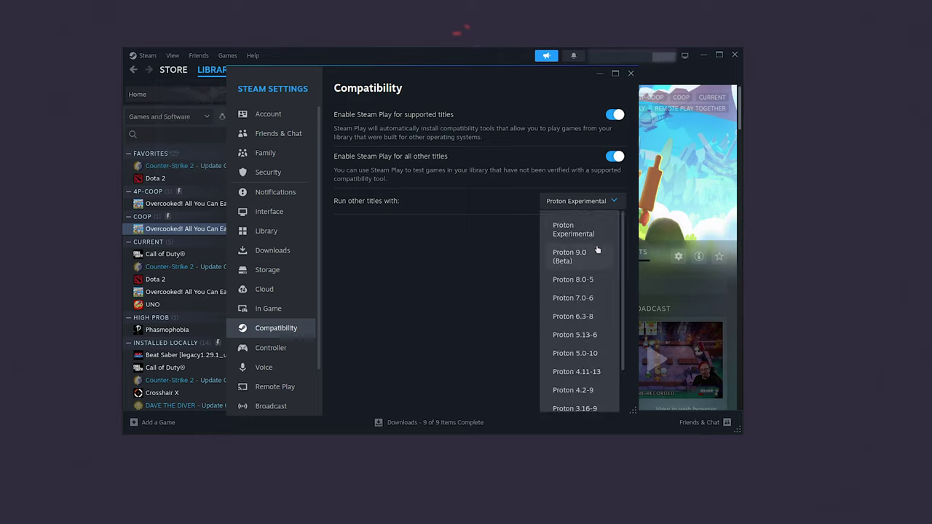
pyautogui.scroll(-1, 598, 255)
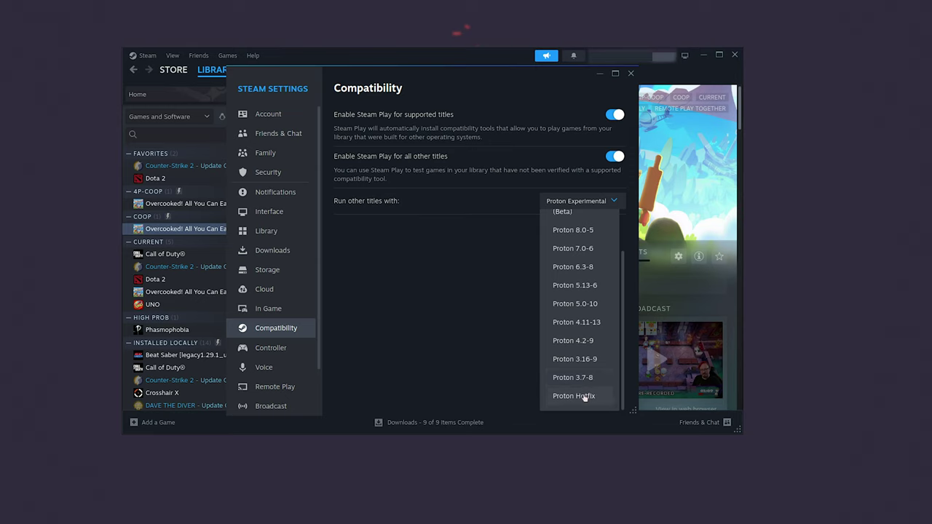
pyautogui.scroll(1, 585, 398)
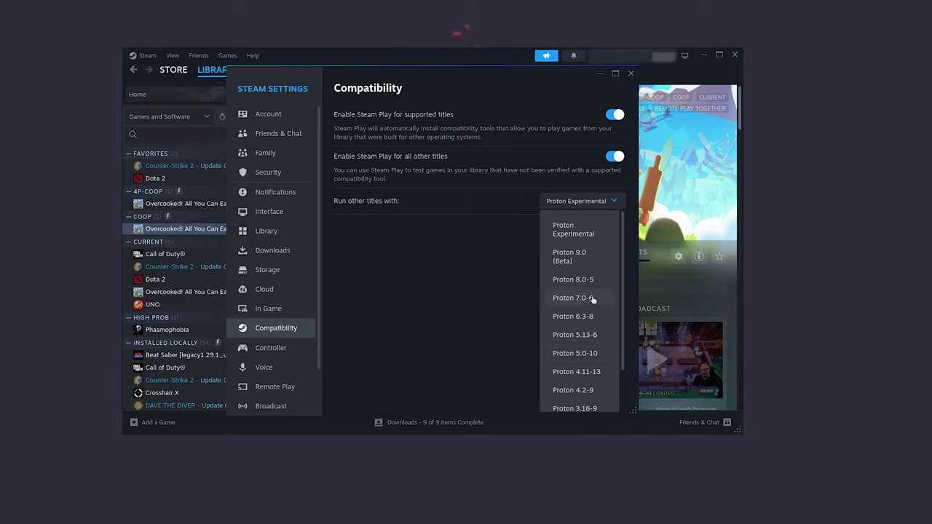
pyautogui.click(587, 205)
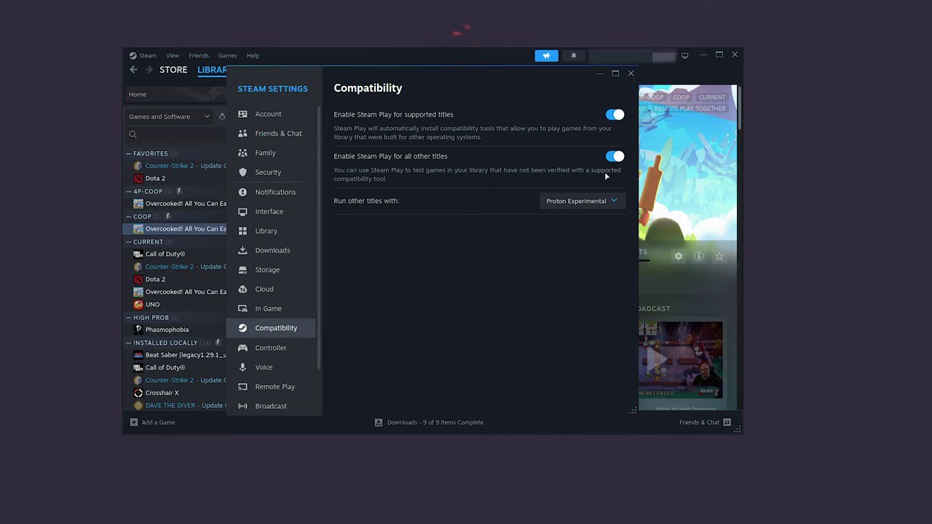
pyautogui.click(631, 73)
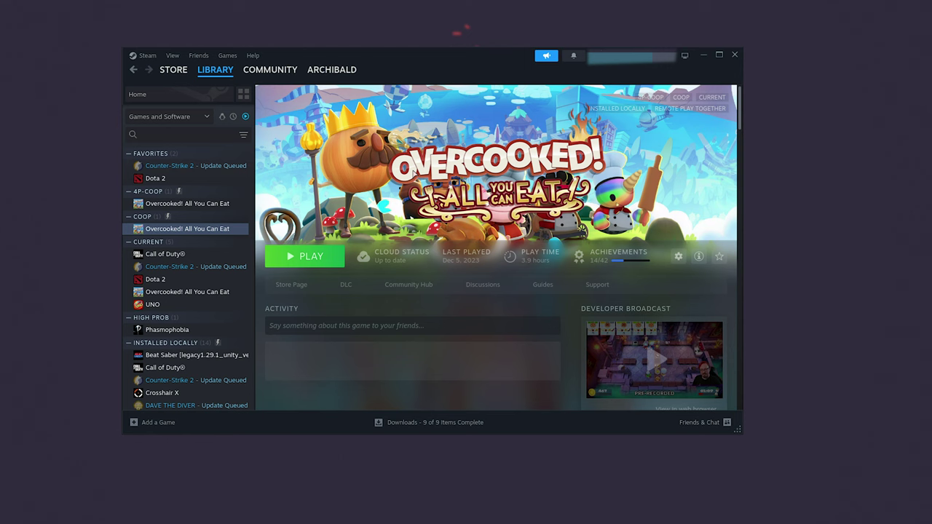
# Step: Launch Overcooked! All You Can Eat, accept its EULA and let the required downloads finish
pyautogui.click(314, 263)
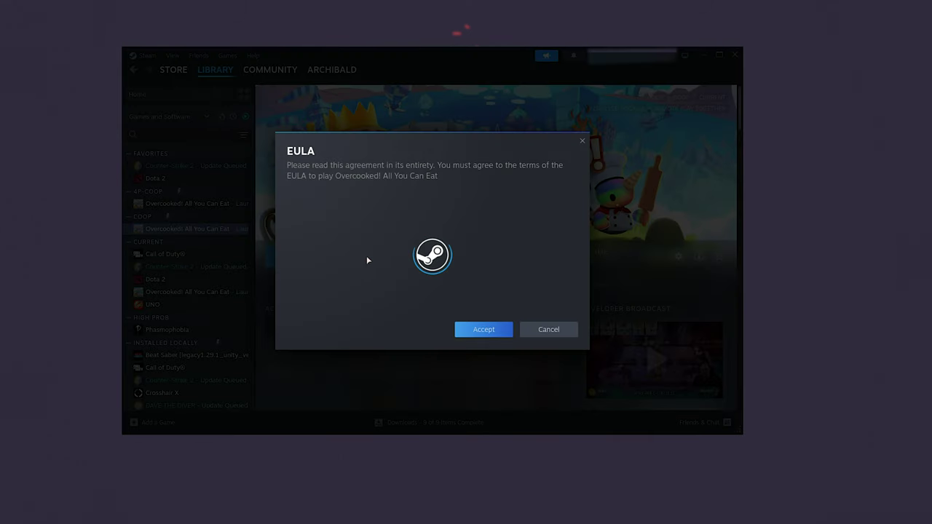
pyautogui.click(477, 394)
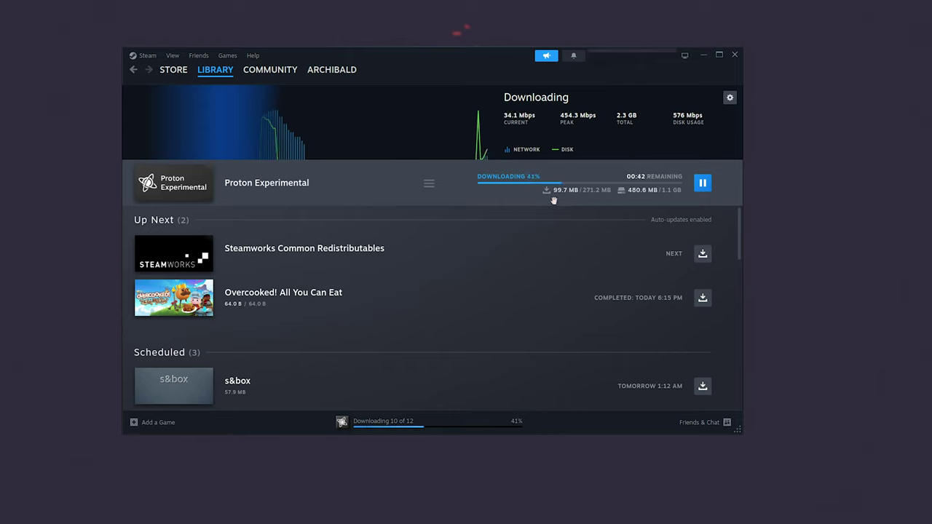
pyautogui.moveTo(576, 185)
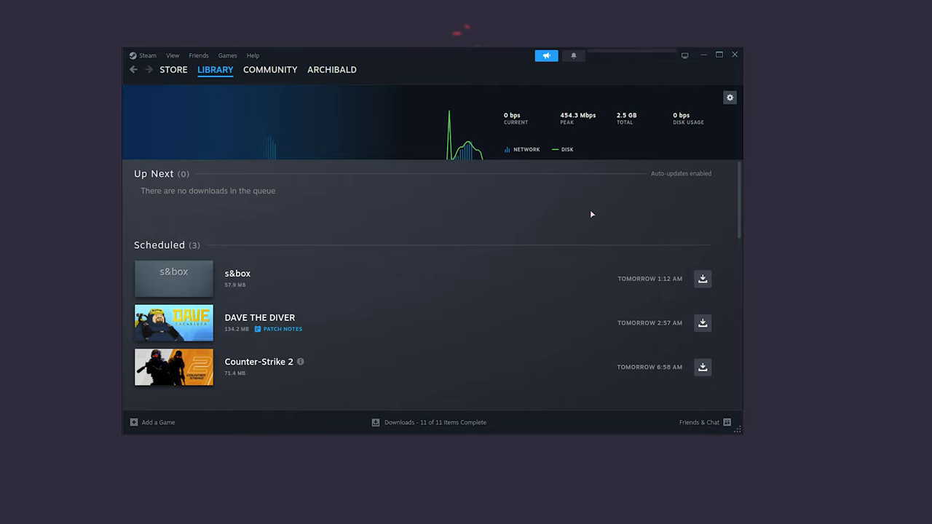
# Step: Open a terminal and run nvidia-smi to show the graphics driver information
pyautogui.hotkey('ctrl', 'alt', 't')
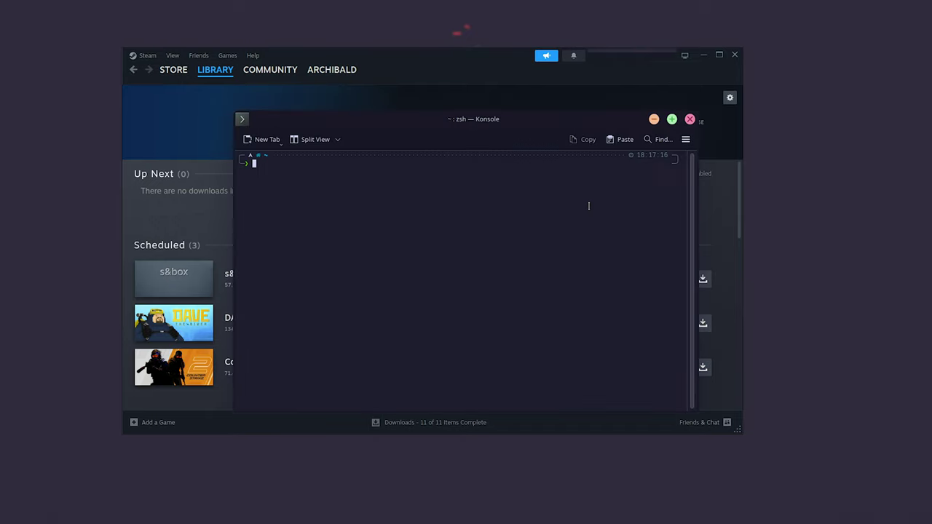
pyautogui.write('nvidia-smi')
pyautogui.press('Return')
pyautogui.scroll(6, 488, 209)
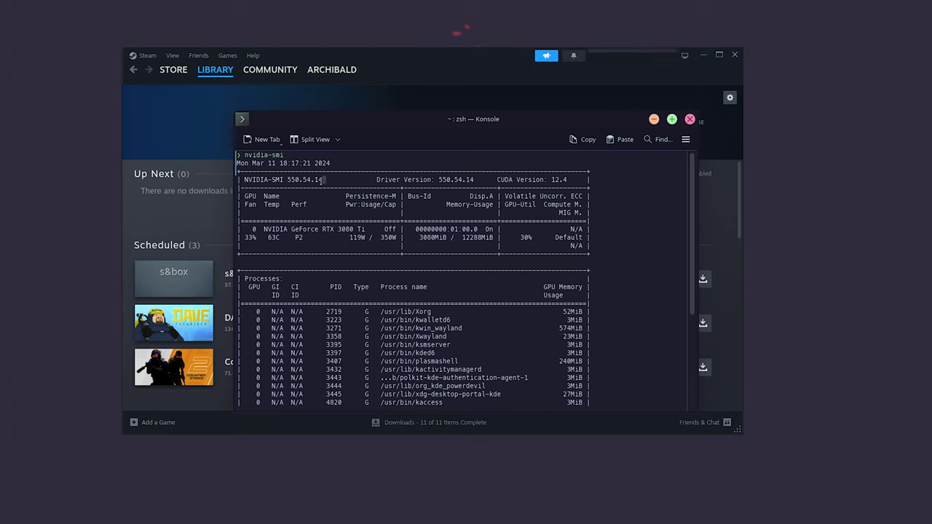
# Step: Highlight the NVIDIA-SMI version number in the command output and close the terminal
pyautogui.moveTo(324, 179); pyautogui.dragTo(244, 179)
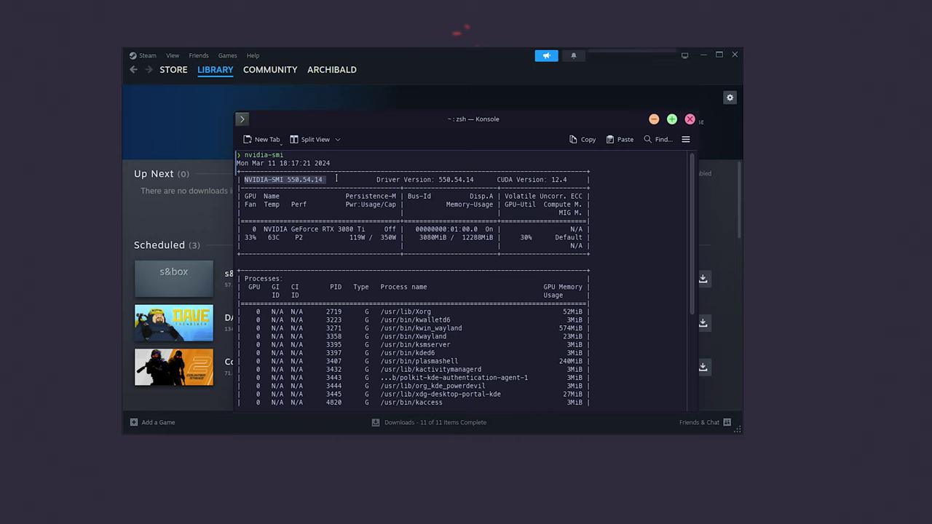
pyautogui.moveTo(337, 178); pyautogui.dragTo(287, 179)
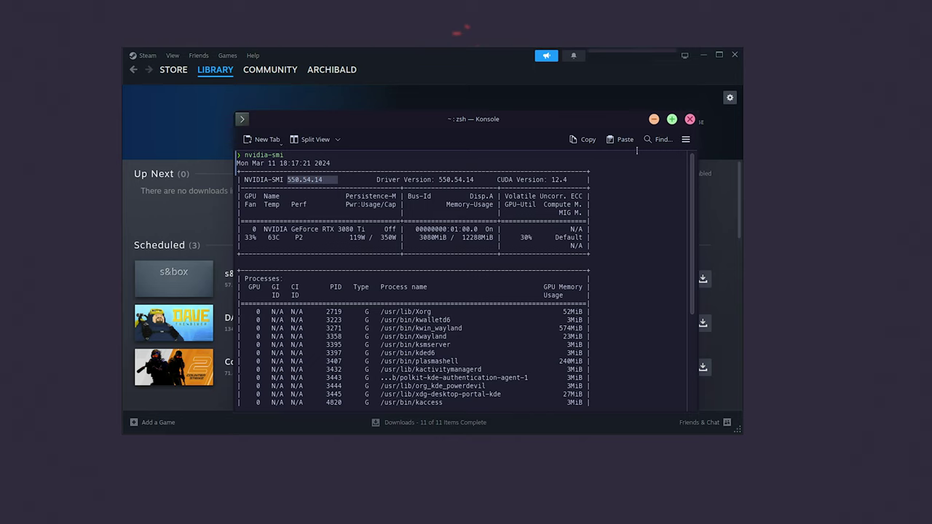
pyautogui.click(324, 172)
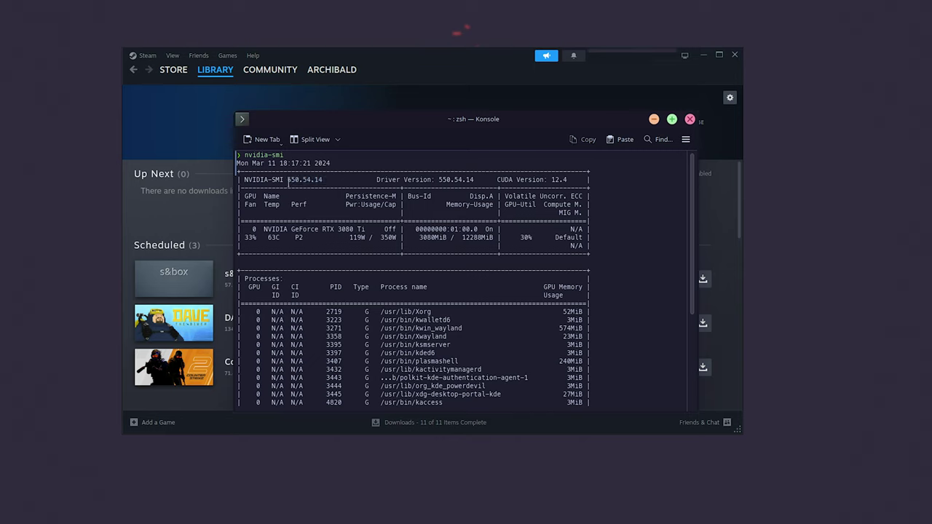
pyautogui.moveTo(285, 179); pyautogui.dragTo(334, 179)
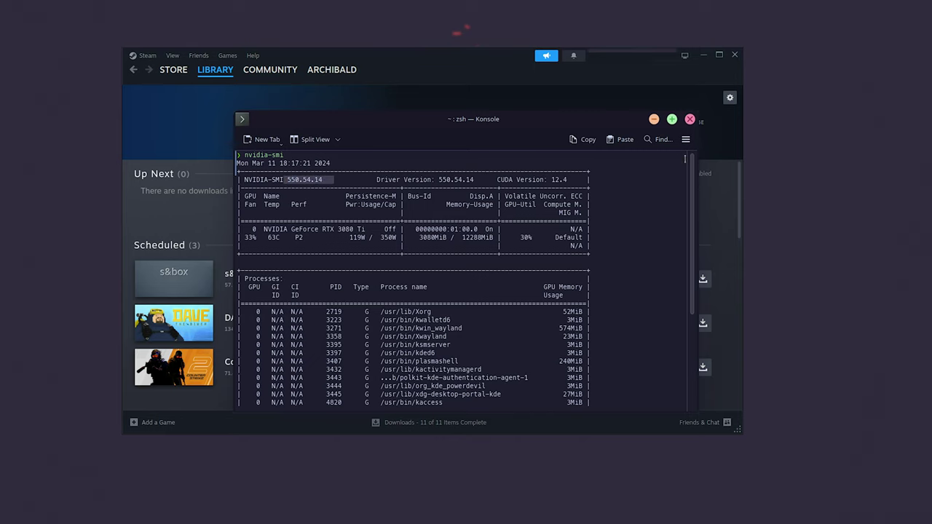
pyautogui.click(690, 119)
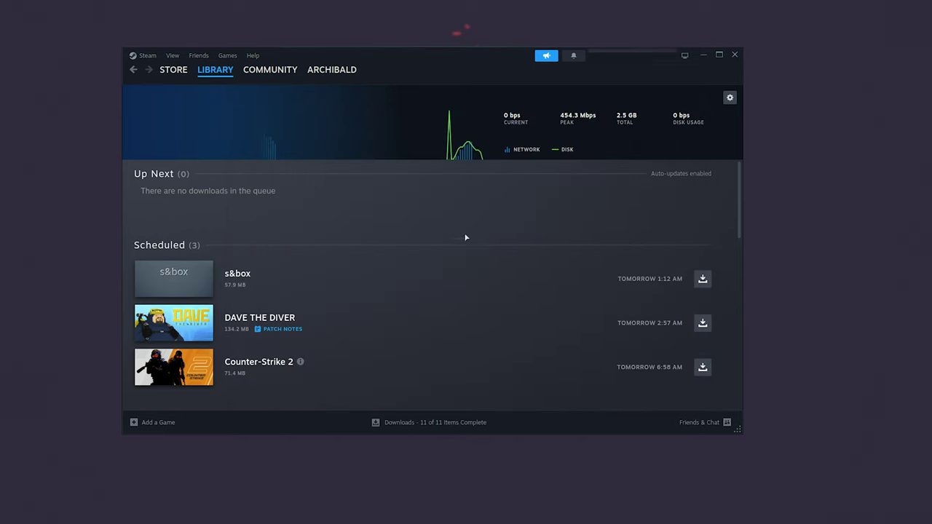
# Step: Return to the library page of Overcooked! All You Can Eat and launch the game
pyautogui.hotkey('alt', 'Left')
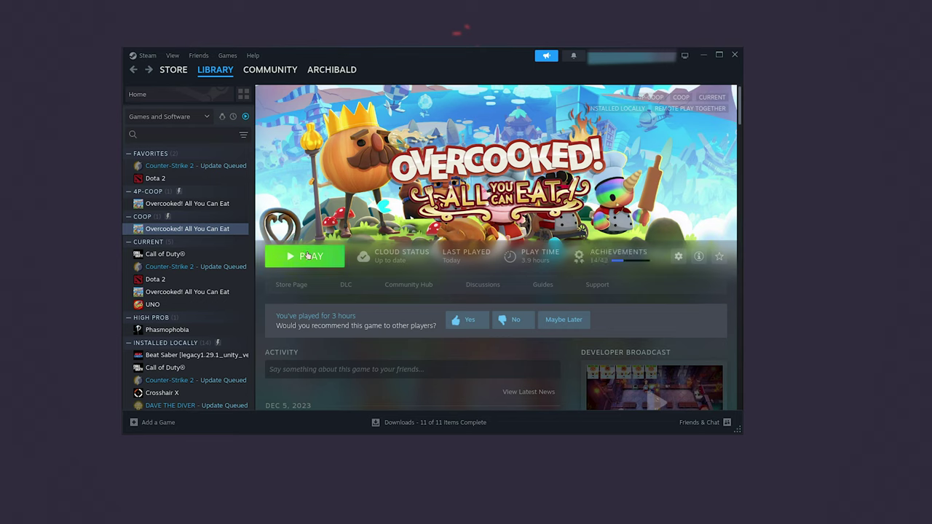
pyautogui.click(308, 255)
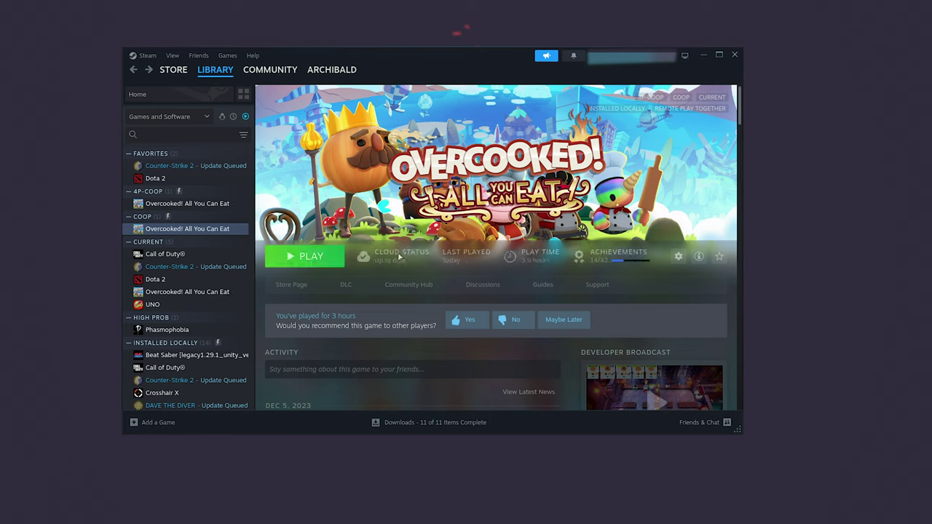
pyautogui.click(313, 258)
pyautogui.click(214, 258)
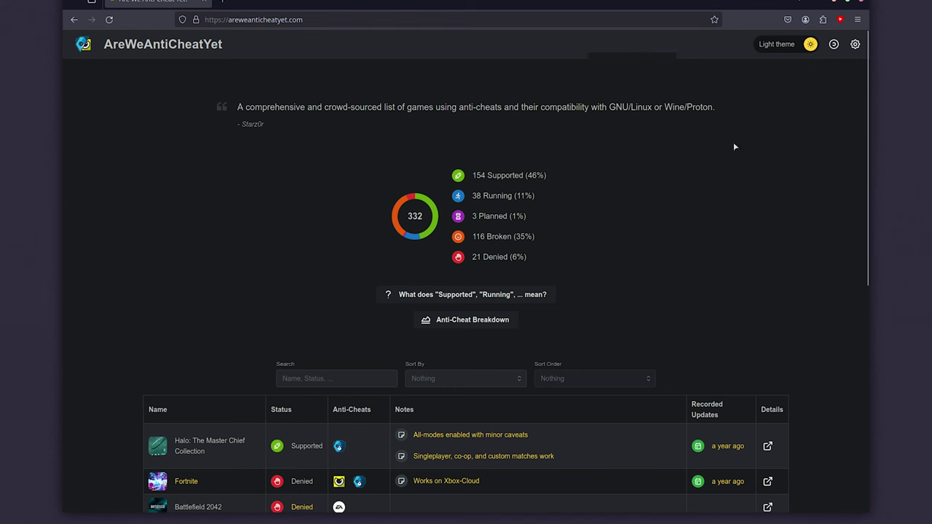
# Step: Examine the Supported, Running, Planned, Broken and Denied totals on the AreWeAntiCheatYet website
pyautogui.moveTo(556, 173); pyautogui.dragTo(474, 175)
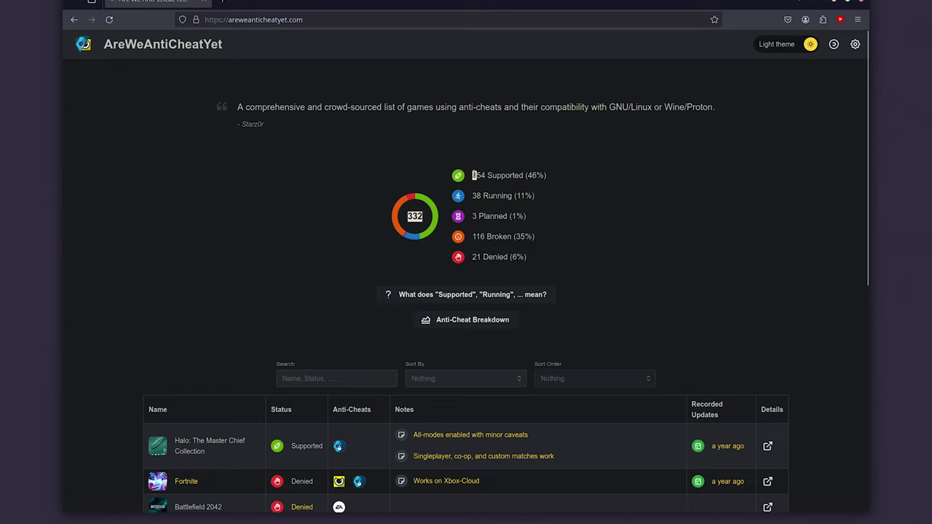
pyautogui.click(546, 185)
pyautogui.moveTo(539, 195); pyautogui.dragTo(471, 196)
pyautogui.moveTo(528, 217); pyautogui.dragTo(487, 259)
# Step: Highlight the Halo: The Master Chief Collection entry and its status in the games table and check which anti-cheat it uses
pyautogui.scroll(-5, 496, 262)
pyautogui.tripleClick(210, 157)
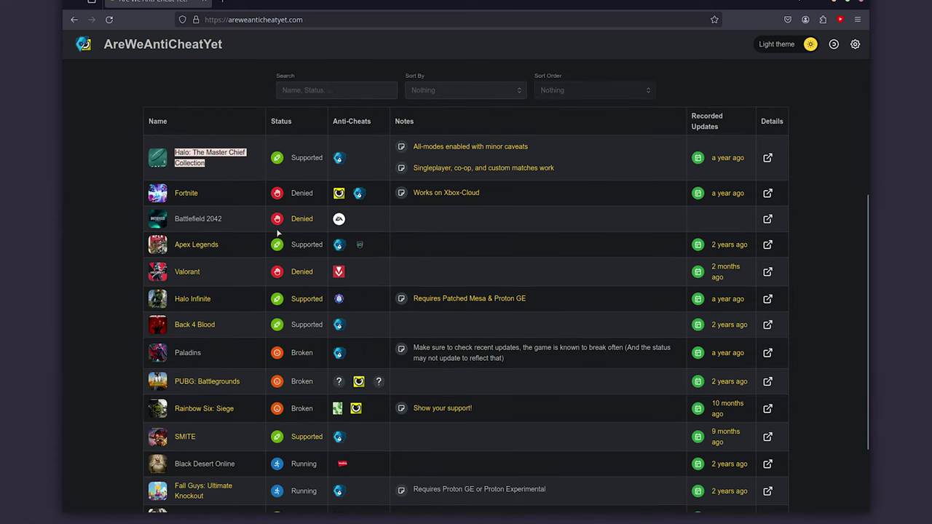
pyautogui.click(240, 172)
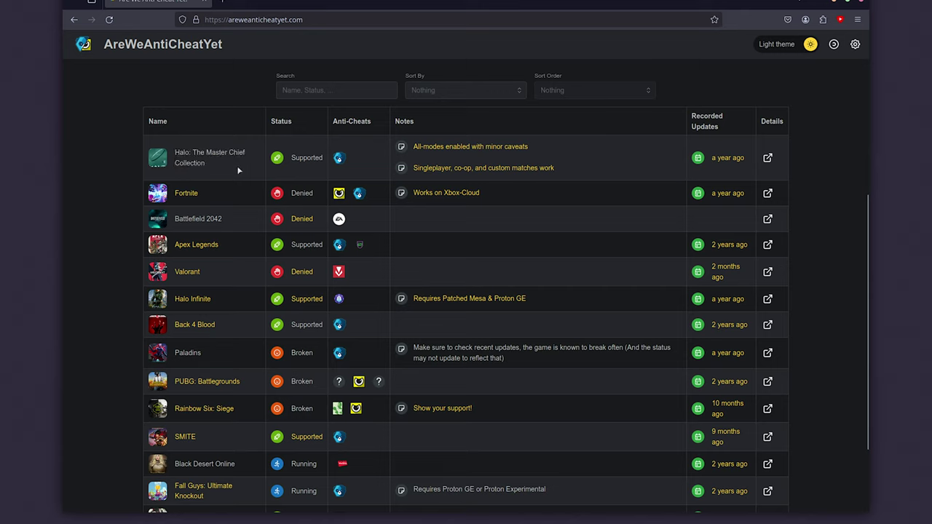
pyautogui.doubleClick(294, 159)
pyautogui.moveTo(339, 162)
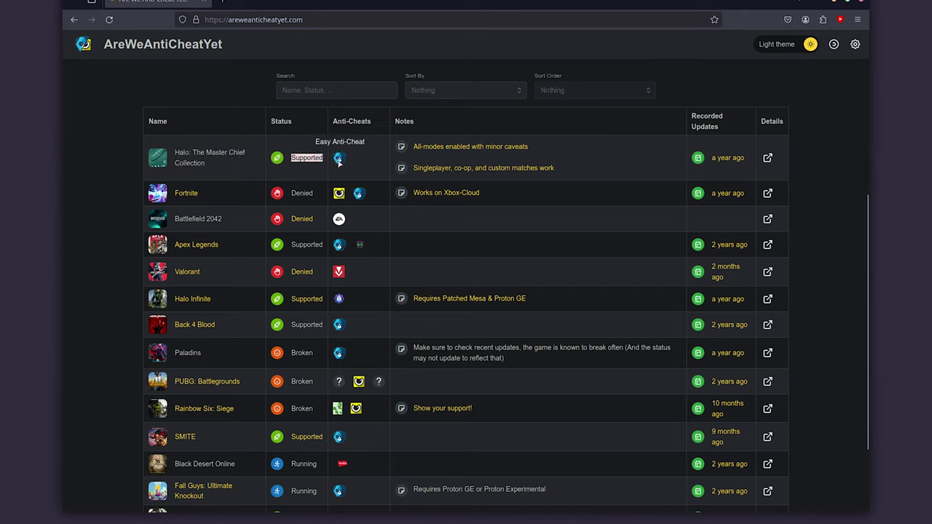
pyautogui.click(368, 158)
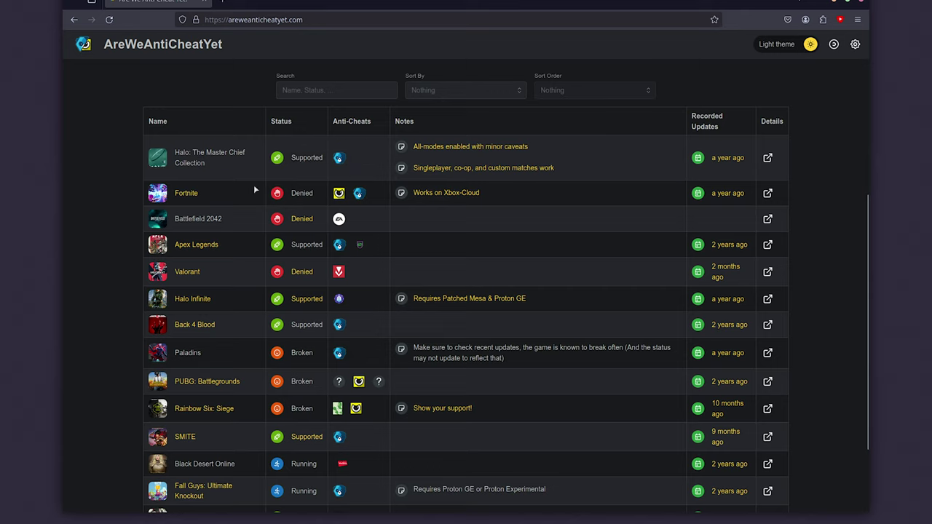
# Step: Highlight Fortnite in the games table, check its anti-cheats, and highlight the Battlefield 2042 entry
pyautogui.doubleClick(184, 194)
pyautogui.moveTo(342, 197)
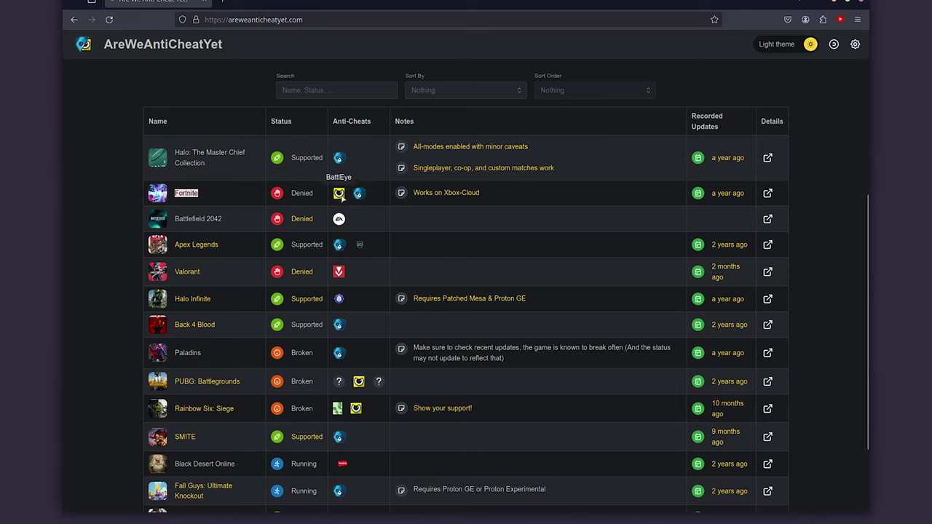
pyautogui.moveTo(223, 219); pyautogui.dragTo(167, 222)
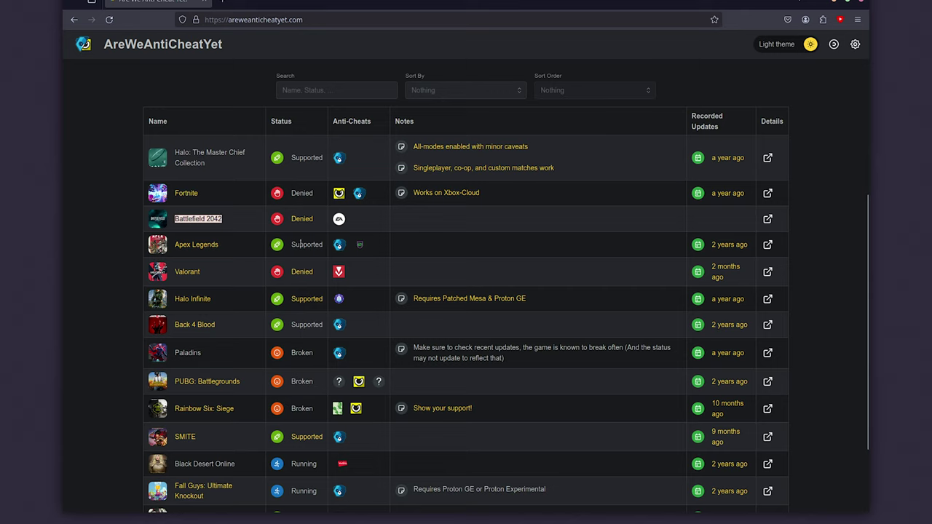
# Step: Highlight Fortnite's "Works on Xbox-Cloud" note and Halo's "Singleplayer, co-op, and custom matches work" note
pyautogui.moveTo(494, 206); pyautogui.dragTo(399, 195)
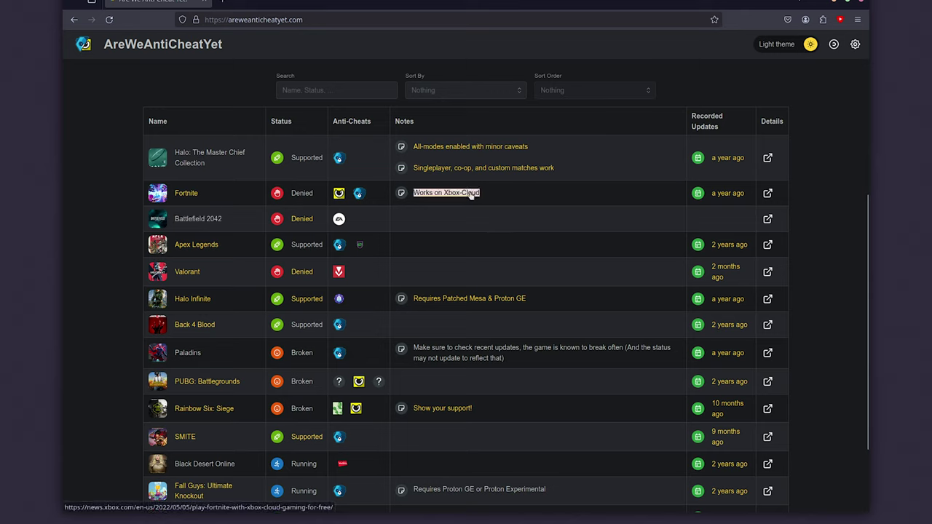
pyautogui.moveTo(573, 166); pyautogui.dragTo(407, 171)
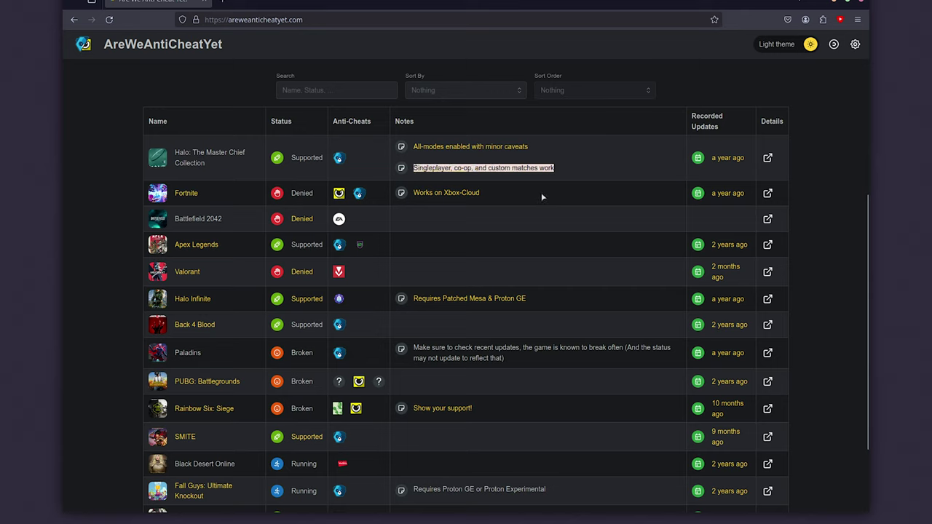
pyautogui.click(581, 295)
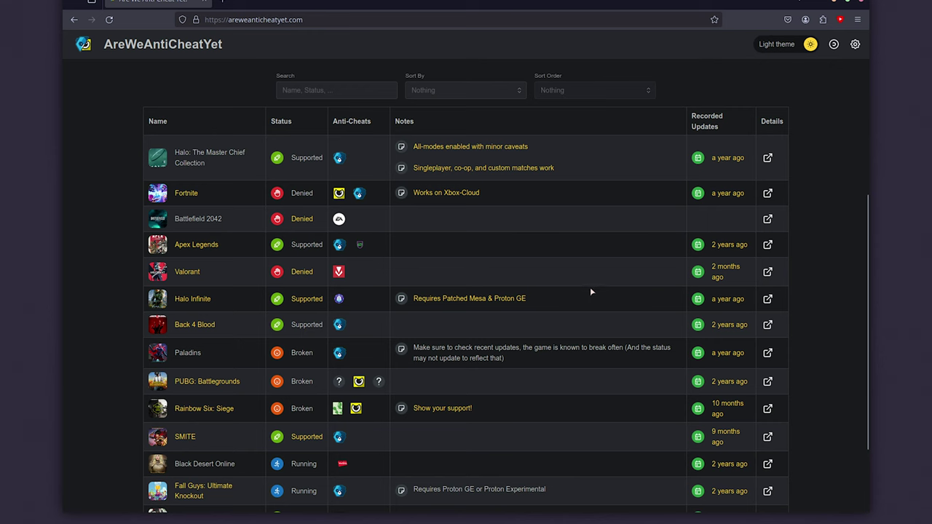
pyautogui.scroll(-3, 595, 291)
pyautogui.scroll(6, 597, 285)
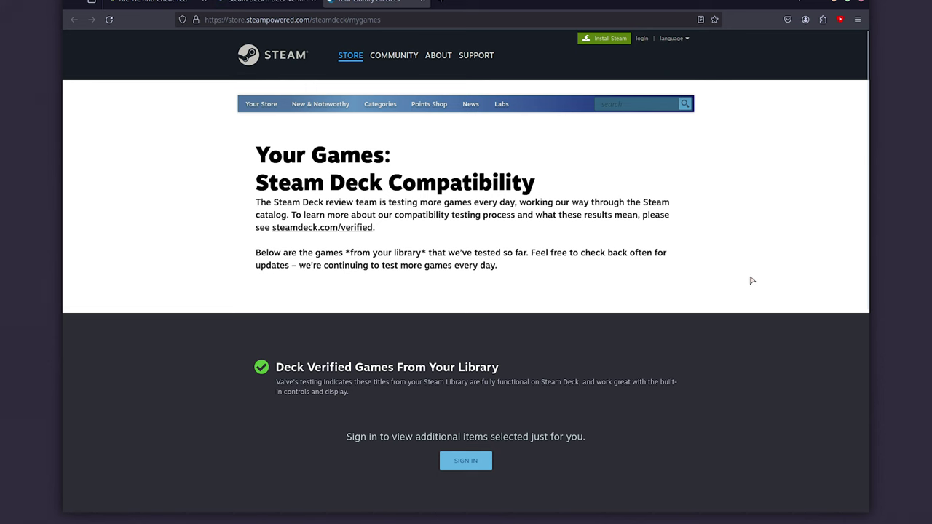
# Step: Look over the "Your Games: Steam Deck Compatibility" page and open its steamdeck.com/verified link
pyautogui.scroll(-3, 698, 231)
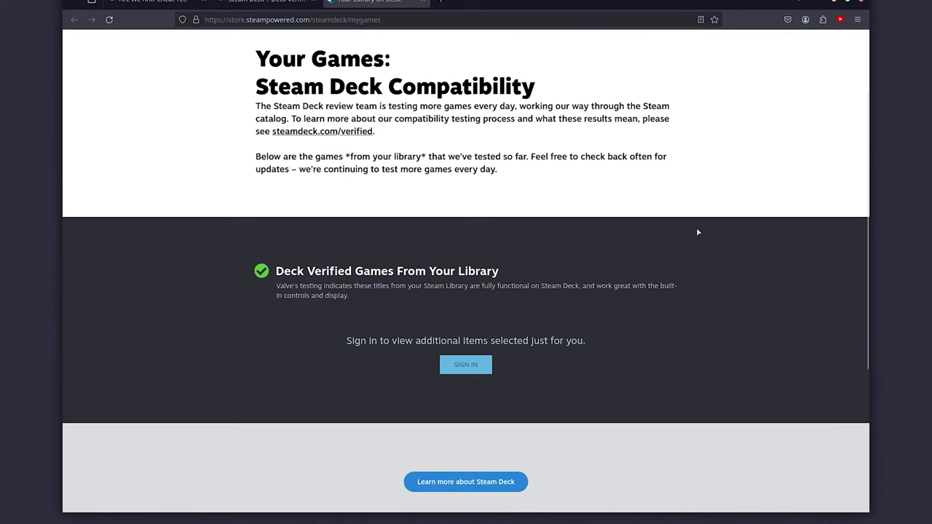
pyautogui.scroll(-3, 698, 232)
pyautogui.scroll(6, 697, 231)
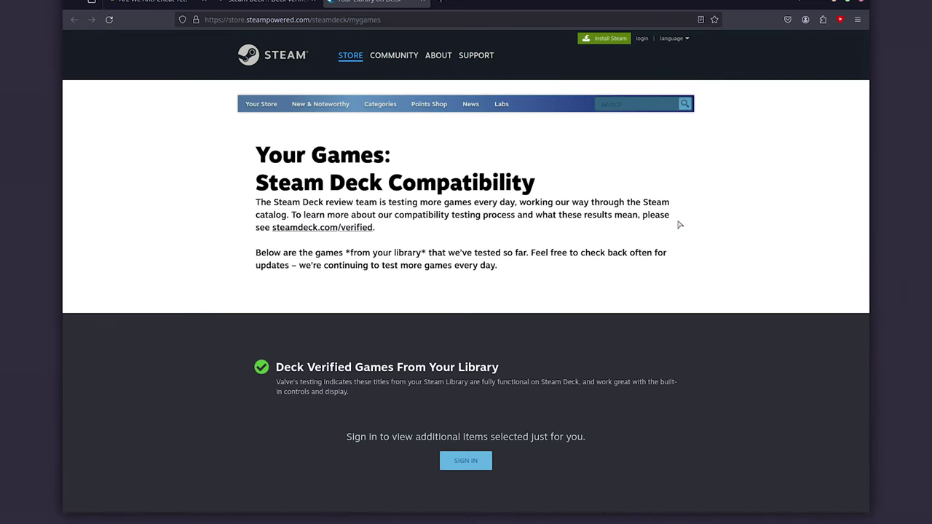
pyautogui.click(322, 229)
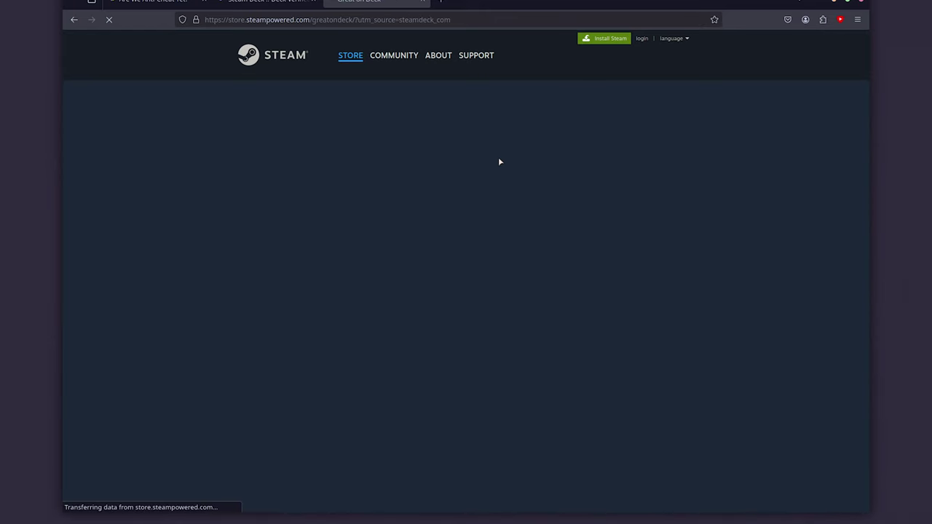
# Step: Browse the popular titles on the Great on Deck page down to the New & Trending game list
pyautogui.scroll(-5, 500, 180)
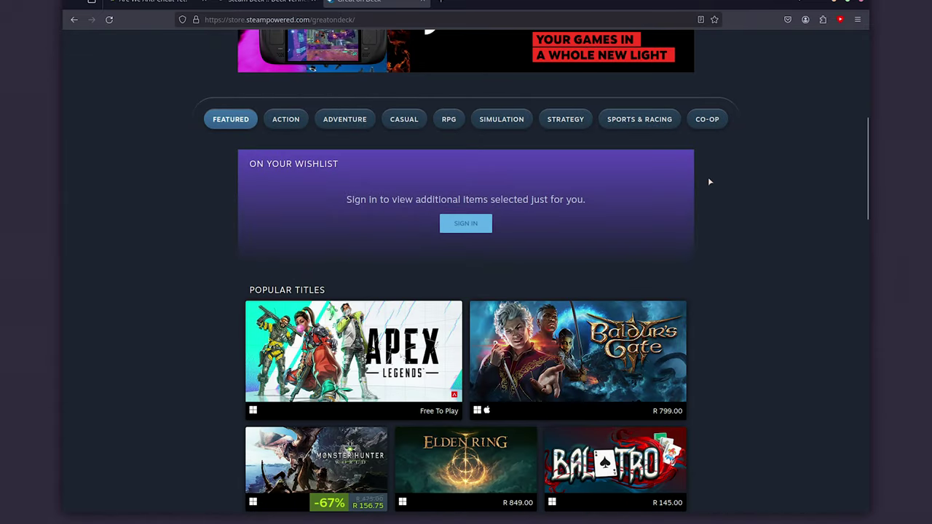
pyautogui.scroll(-4, 744, 200)
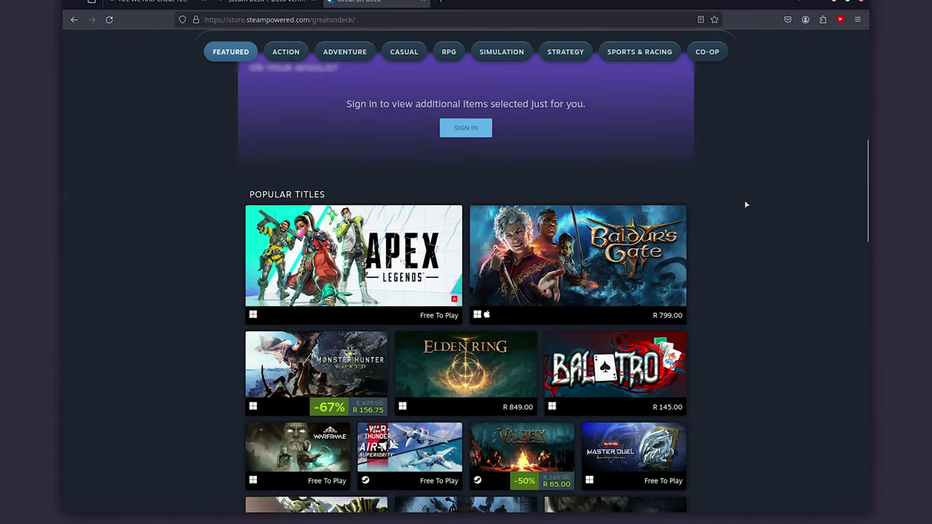
pyautogui.scroll(1, 750, 204)
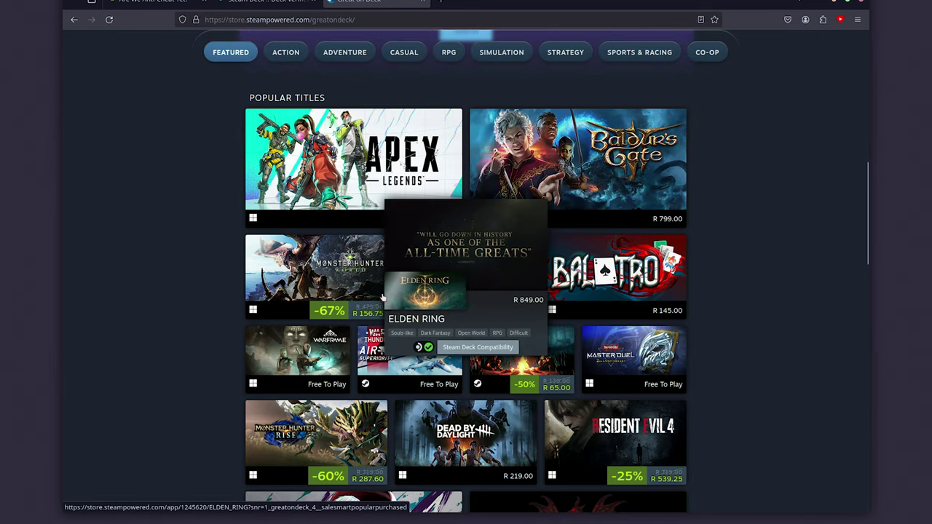
pyautogui.moveTo(295, 299)
pyautogui.scroll(-7, 758, 284)
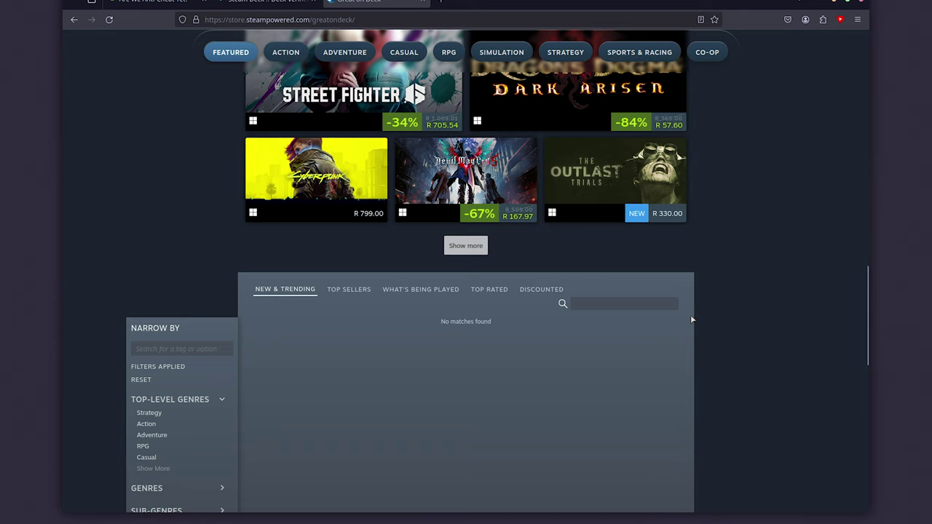
pyautogui.scroll(-2, 765, 191)
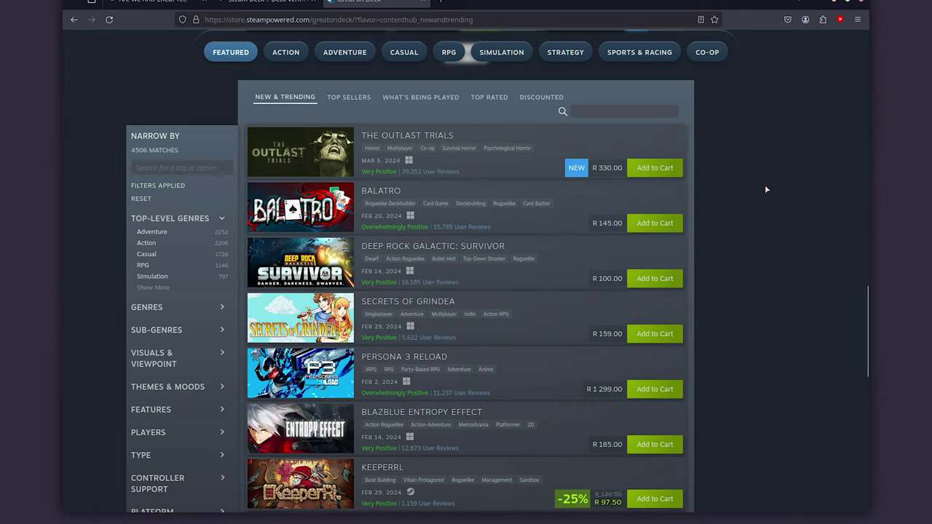
# Step: Search the Great on Deck game list for "call of duty", clear the search, and look for "overcooked" instead
pyautogui.press('Tab')
pyautogui.write('call of duty')
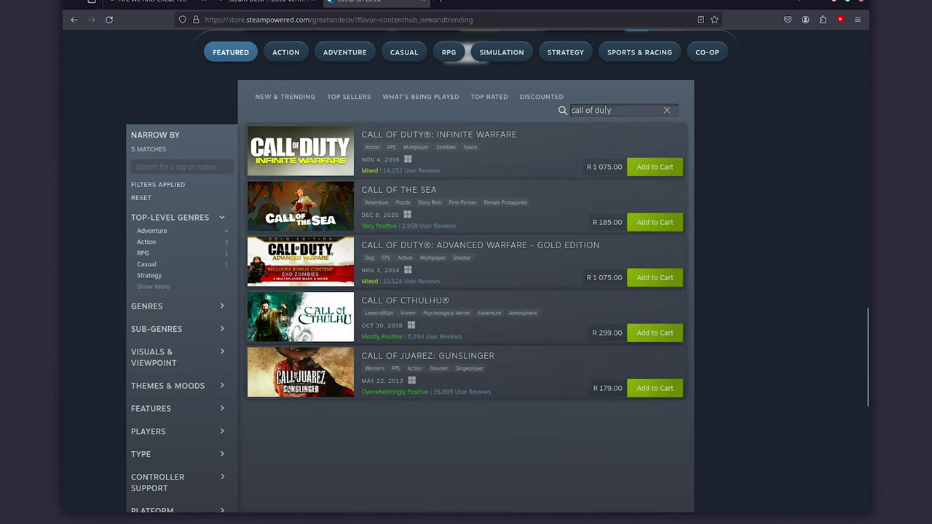
pyautogui.click(667, 110)
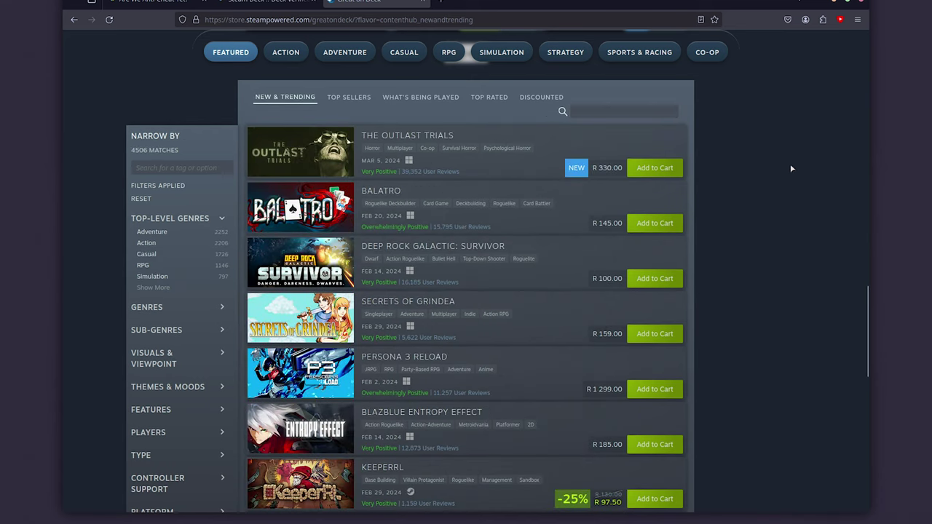
pyautogui.write('overcooked')
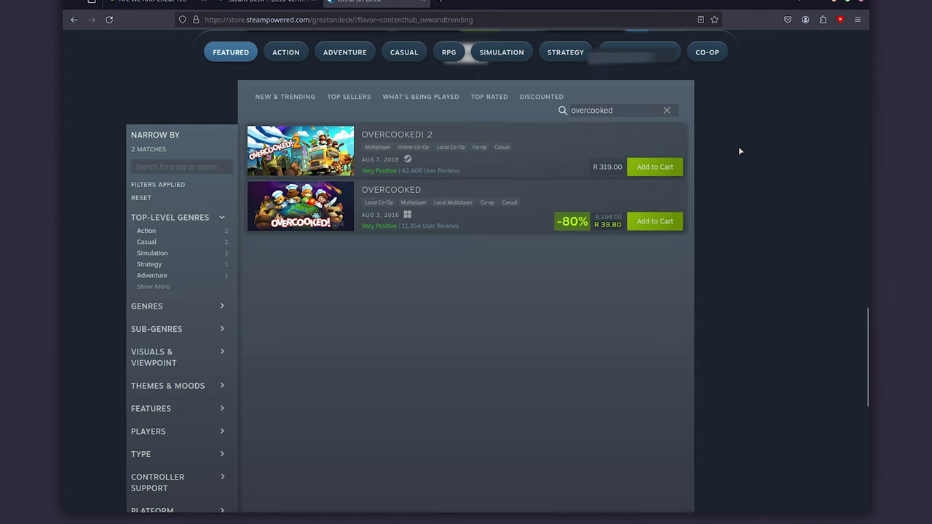
# Step: Switch to Steam and filter the game library by "overcooked"
pyautogui.hotkey('alt', 'Tab')
pyautogui.click(196, 203)
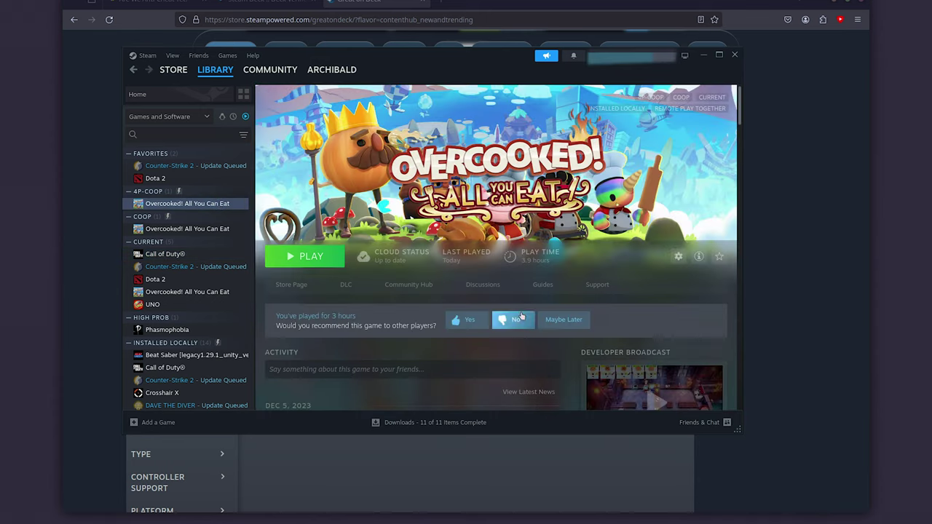
pyautogui.click(203, 136)
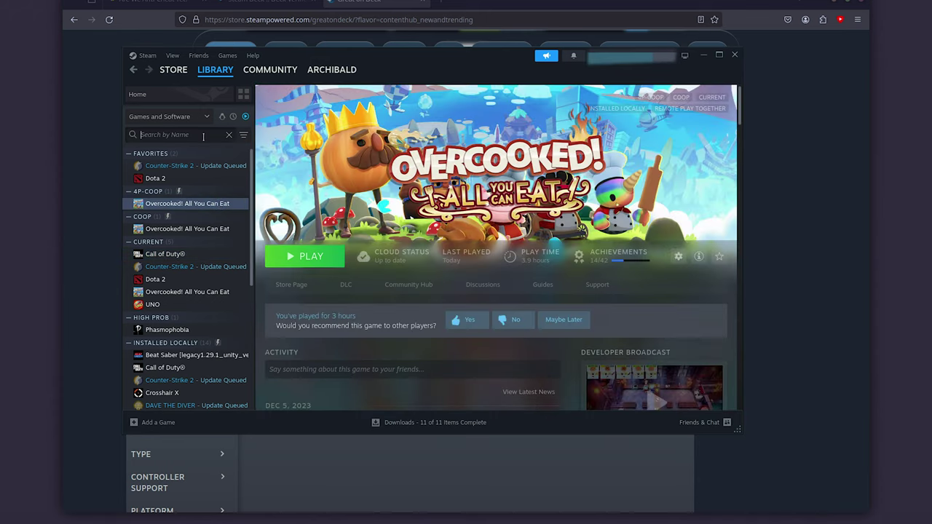
pyautogui.write('overcooked')
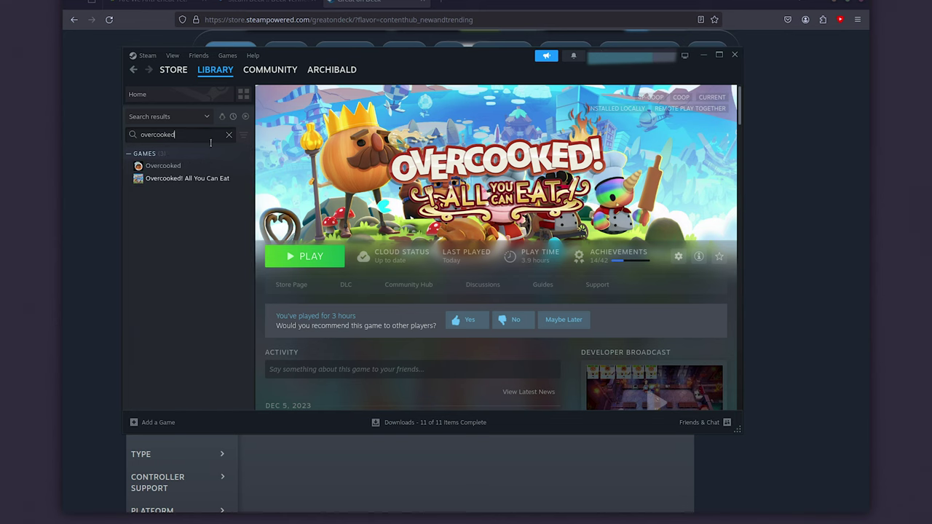
# Step: Install the original Overcooked to the /usr drive with desktop and application shortcuts, and launch the game
pyautogui.doubleClick(162, 165)
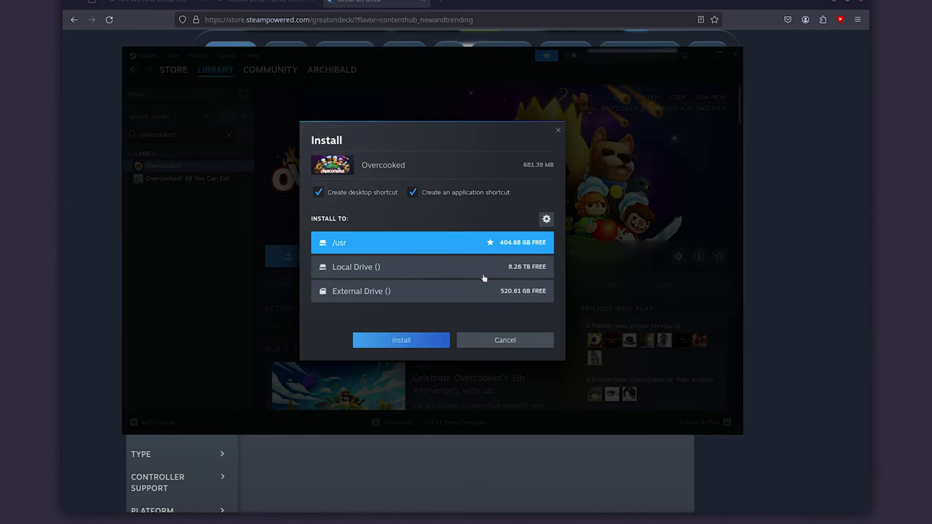
pyautogui.click(402, 340)
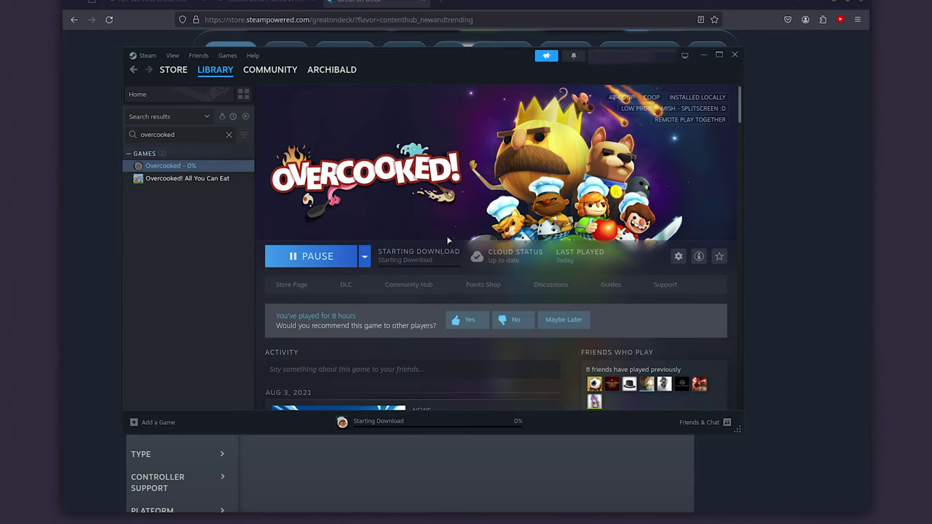
pyautogui.click(343, 252)
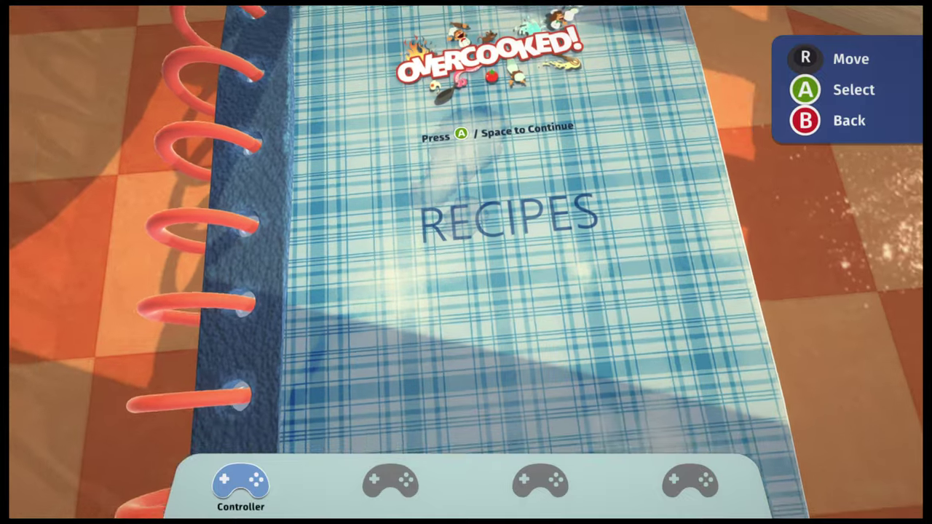
# Step: Open Overcooked's main menu, view the entries on its Options page, and return to the main menu
pyautogui.press('space')
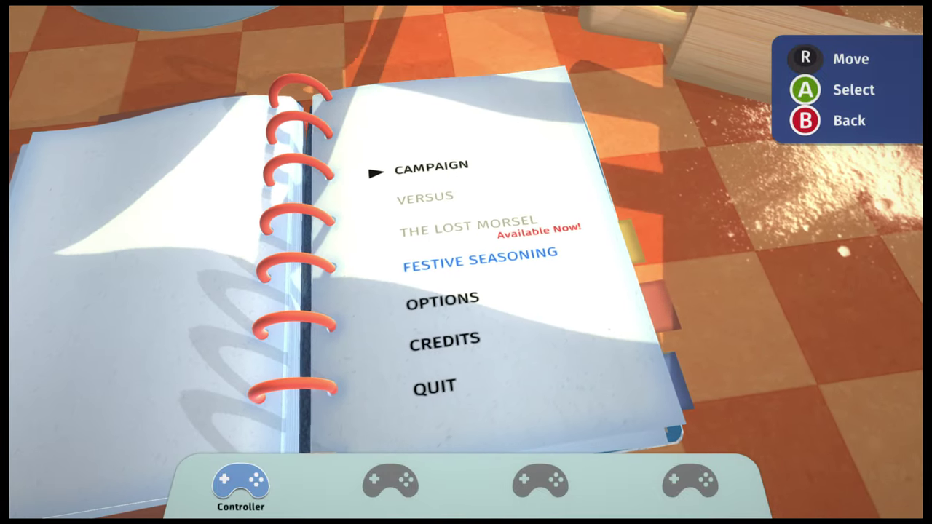
pyautogui.press('Down')
pyautogui.press('Down')
pyautogui.press('Down')
pyautogui.press('Down')
pyautogui.press('Down')
pyautogui.press('Up')
pyautogui.press('space')
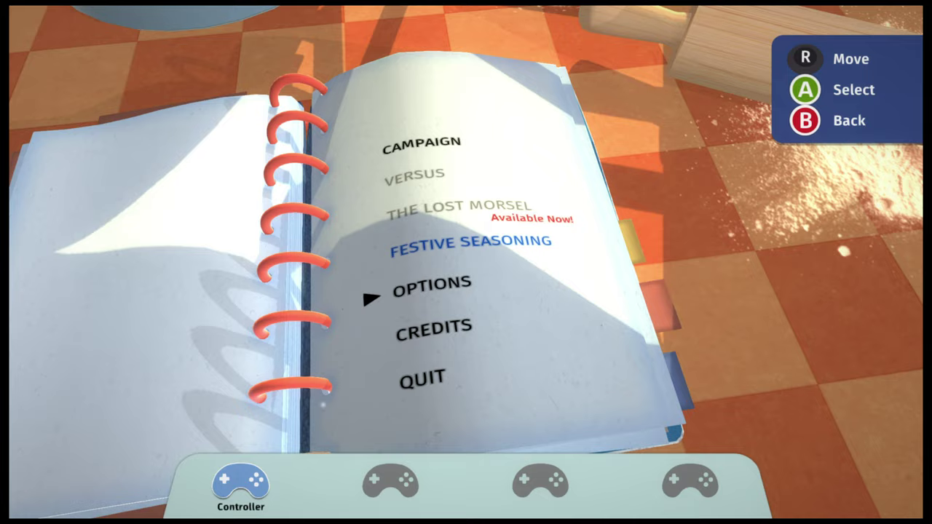
pyautogui.press('Down')
pyautogui.press('Down')
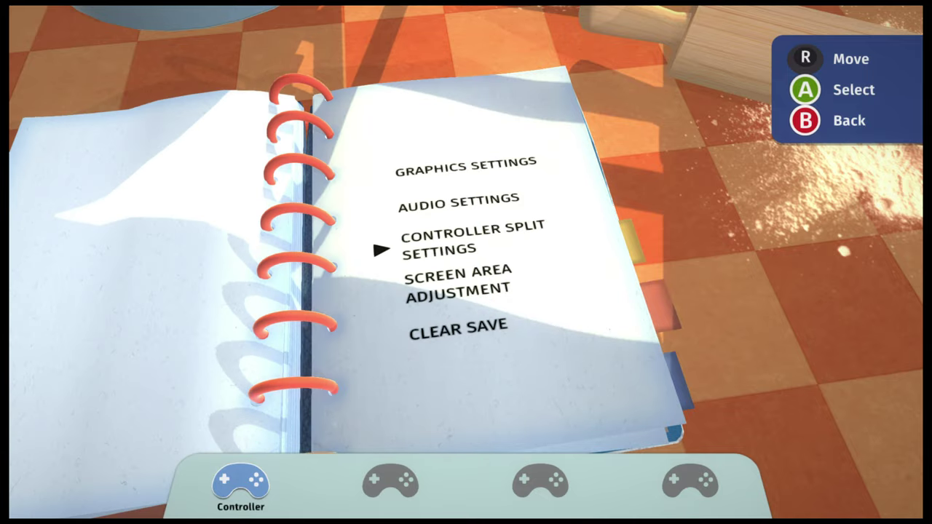
pyautogui.press('Up')
pyautogui.press('Up')
pyautogui.press('Escape')
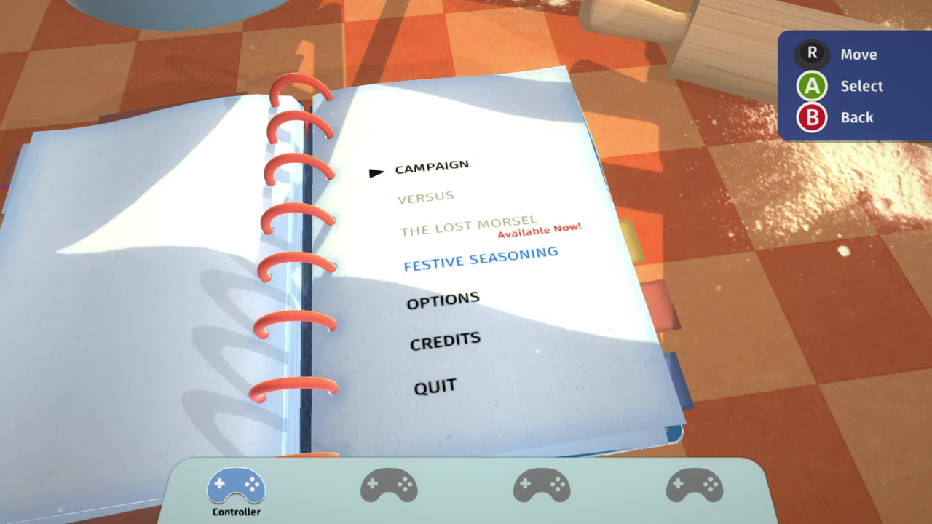
# Step: Open the Campaign entry and continue the saved game
pyautogui.press('space')
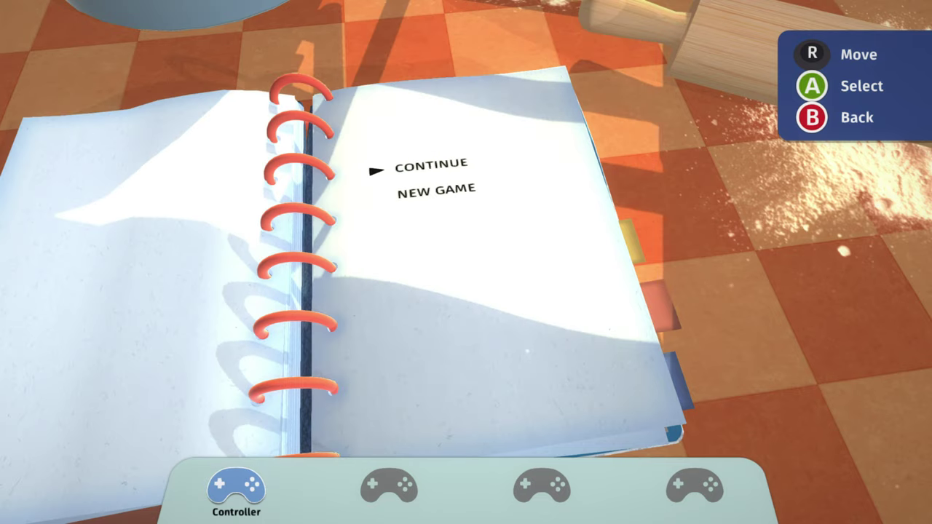
pyautogui.press('space')
pyautogui.press('space')
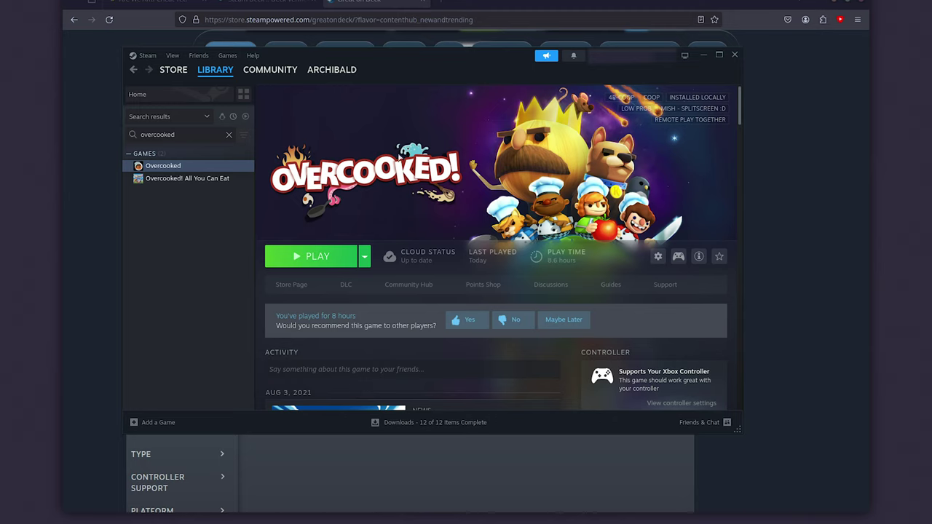
# Step: Clear the library search, select Dota 2 in the favorites, and open its properties
pyautogui.click(228, 136)
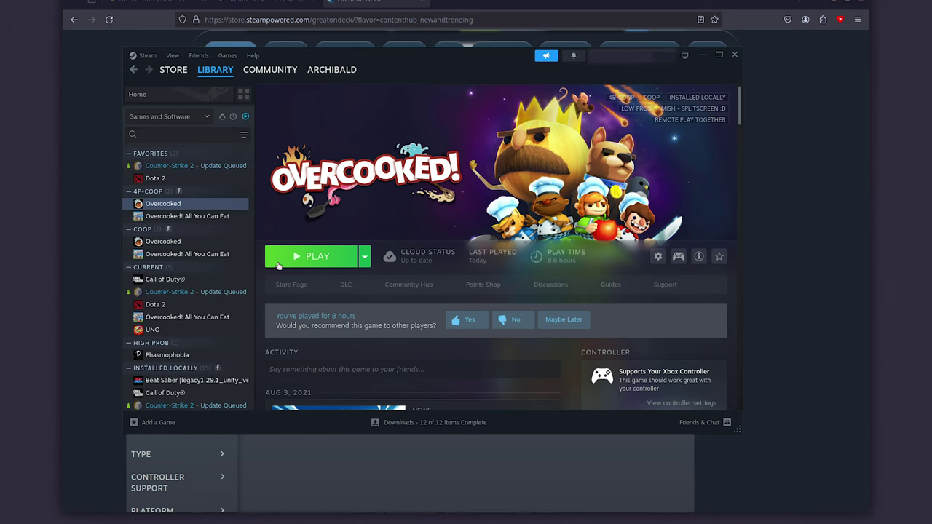
pyautogui.click(207, 187)
pyautogui.click(208, 180)
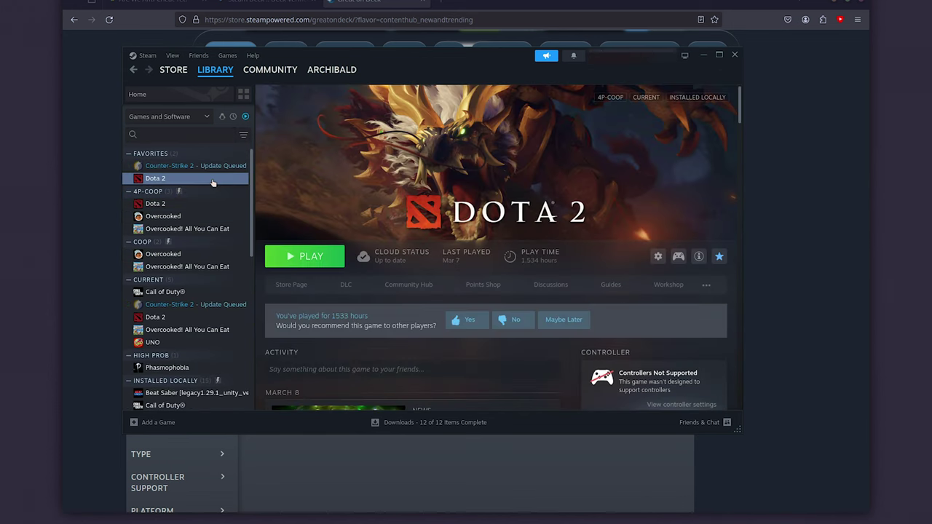
pyautogui.rightClick(209, 181)
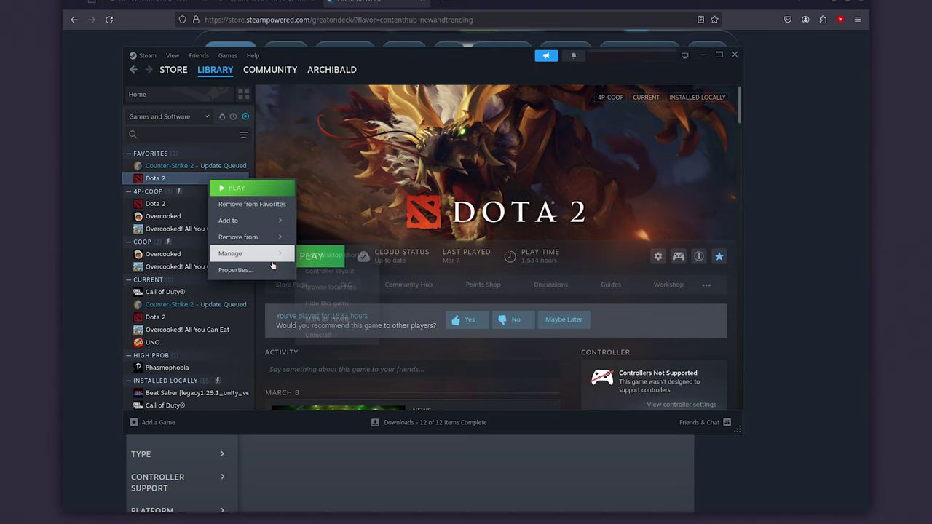
pyautogui.click(263, 270)
# Step: Highlight the -vulkan launch option of Dota 2, and close its properties and minimize Steam
pyautogui.moveTo(388, 298); pyautogui.dragTo(321, 307)
pyautogui.press('Left')
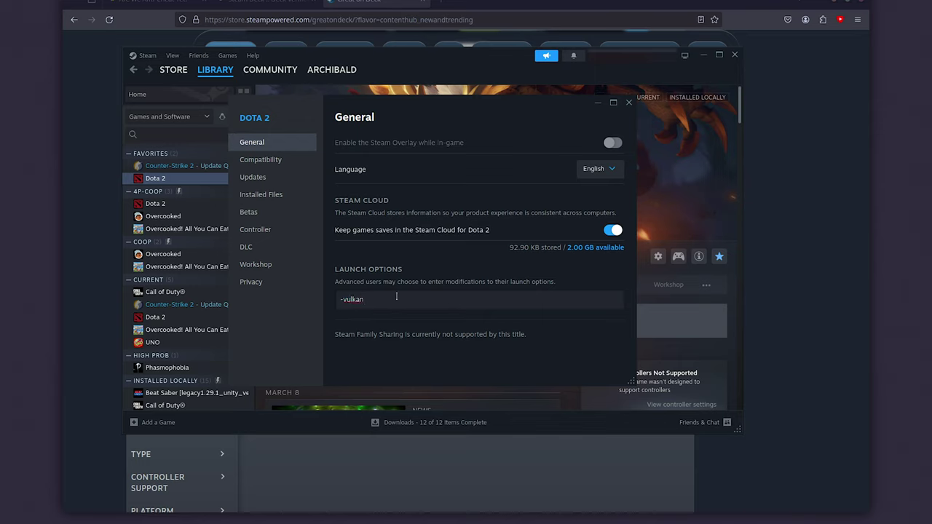
pyautogui.click(408, 303)
pyautogui.click(628, 102)
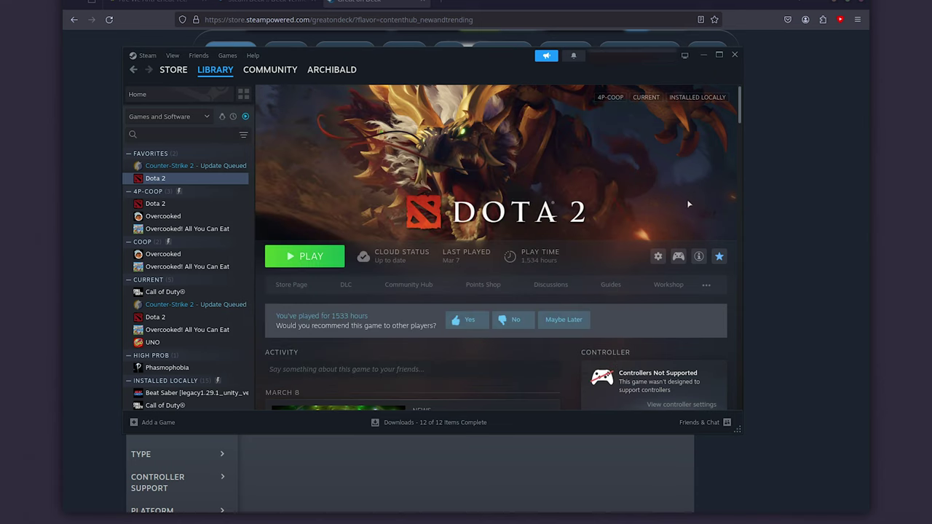
pyautogui.click(704, 55)
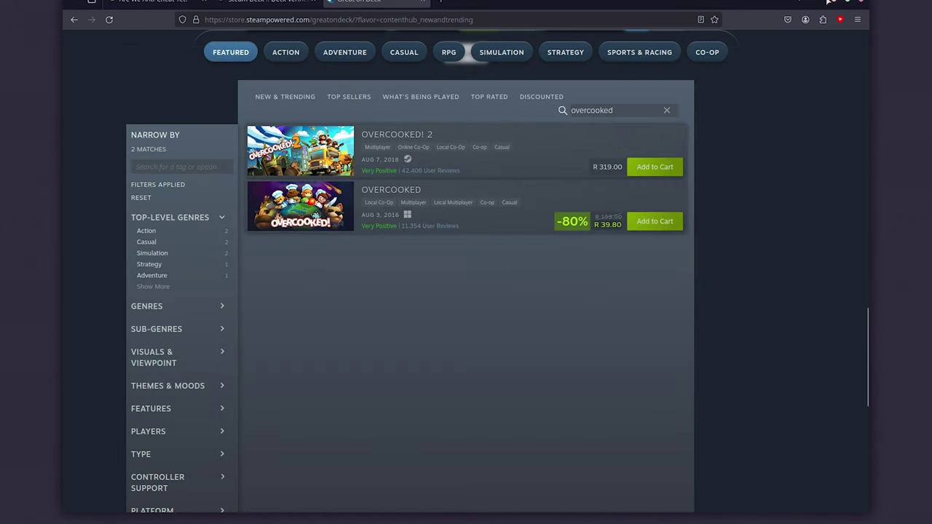